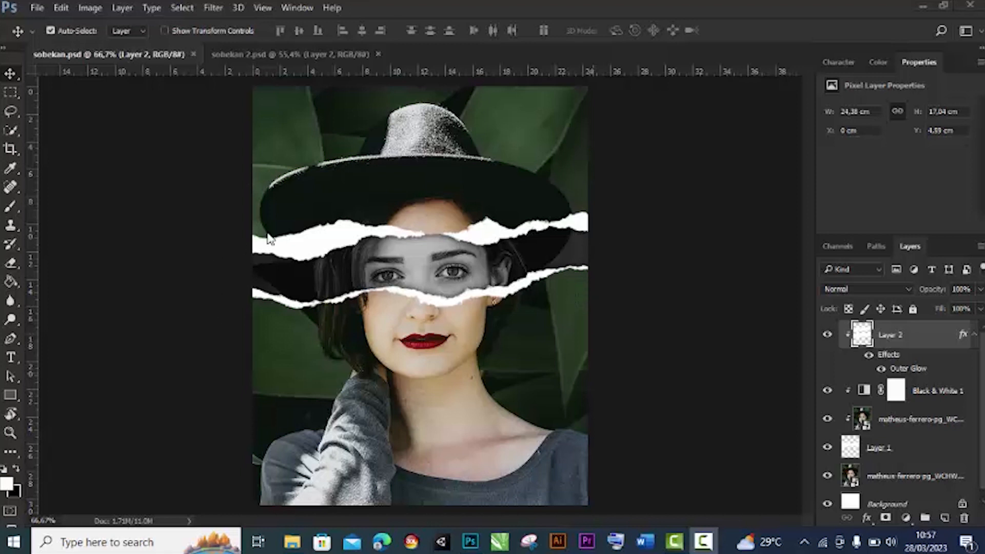
- Delete every torn-effect layer in sobekan.psd from Layer 2 down to Layer 1, keeping the original photo layer and the Background
left_click(258, 48)
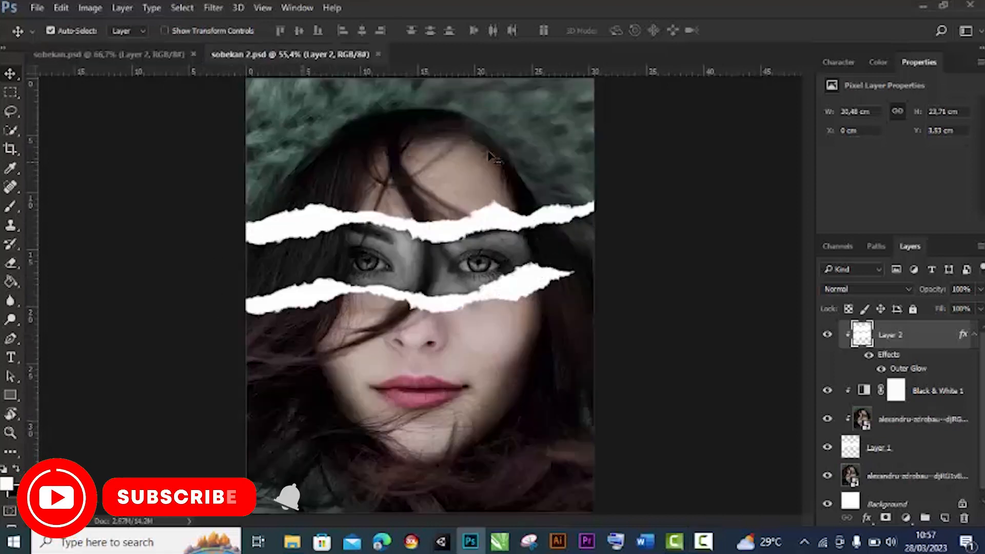
left_click(137, 54)
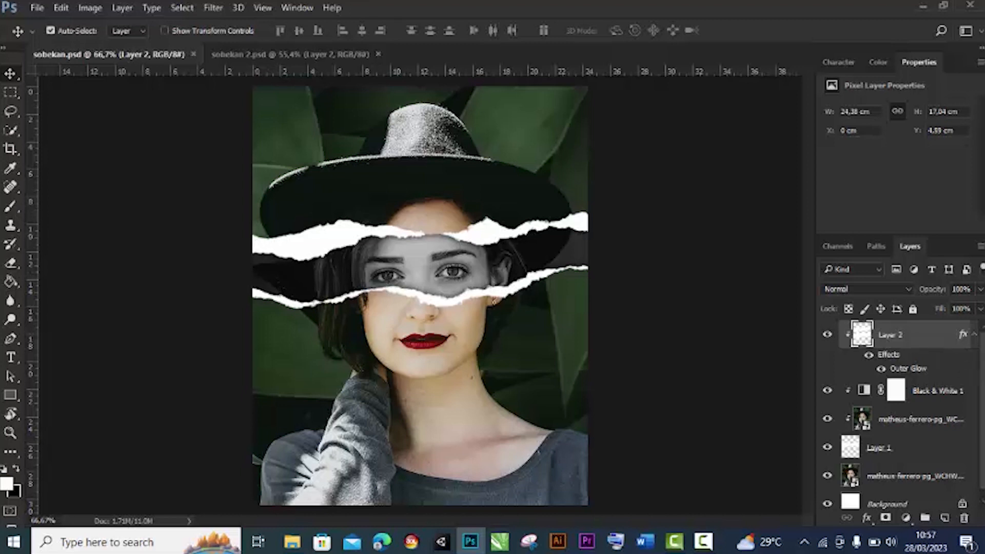
scroll(903, 415, "down", 1)
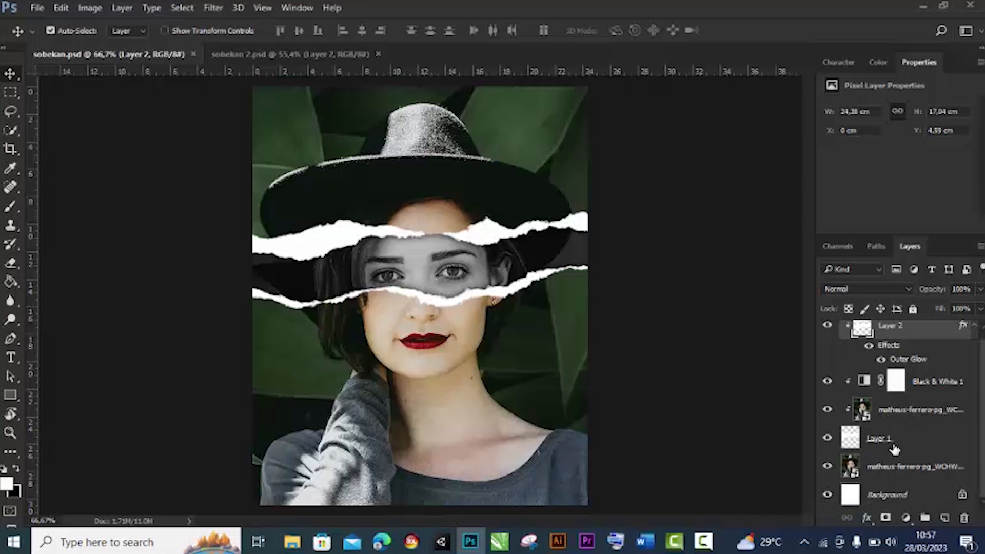
left_click(907, 443, "shift")
key("Delete")
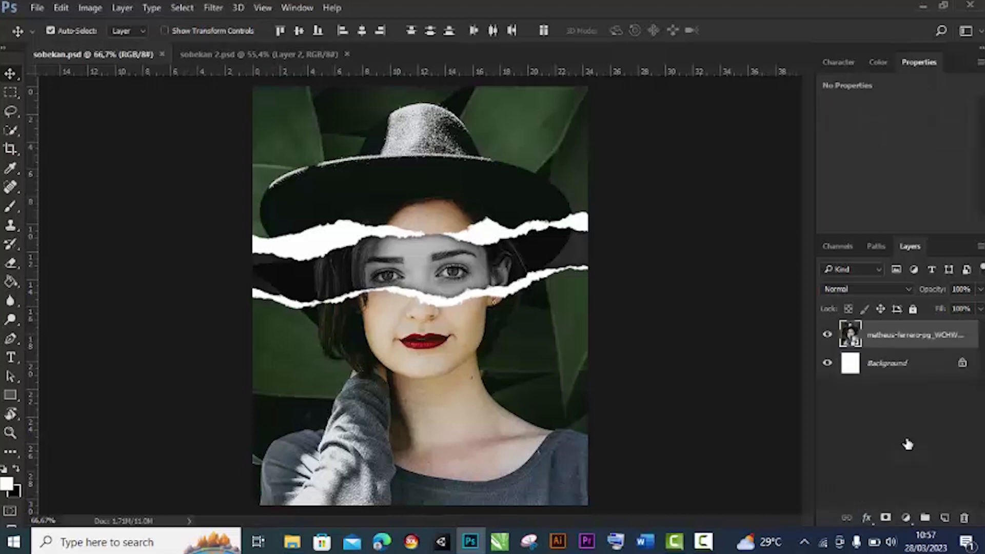
- Delete every torn-effect layer from Layer 2 down to Layer 1 in sobekan 2.psd, keeping the original photo layer and the Background
left_click(390, 58)
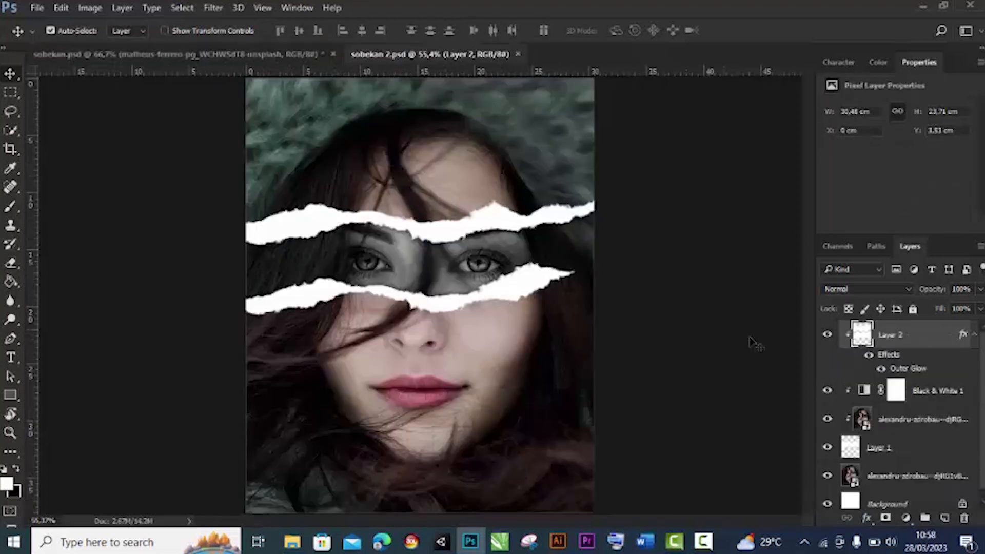
scroll(888, 418, "down", 1)
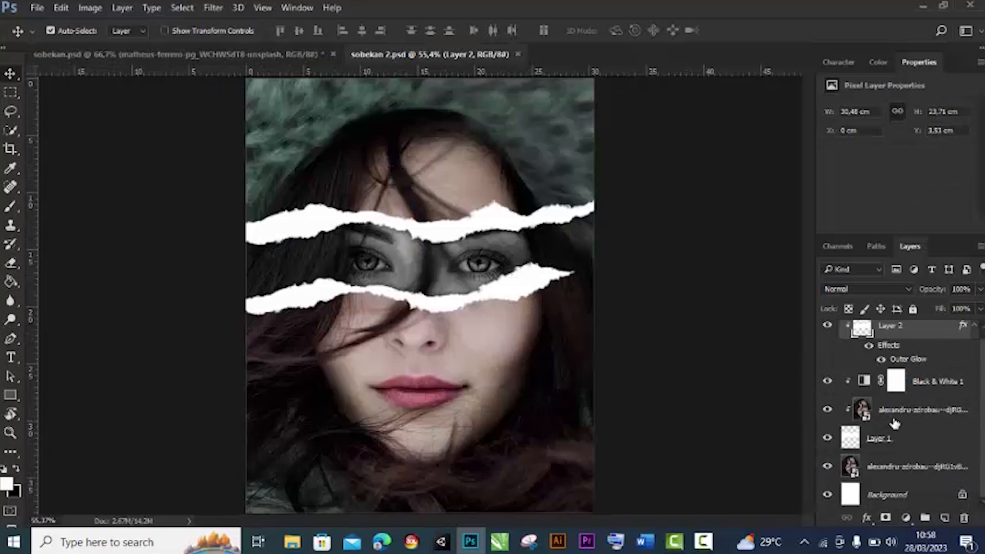
left_click(907, 443, "shift")
key("Delete")
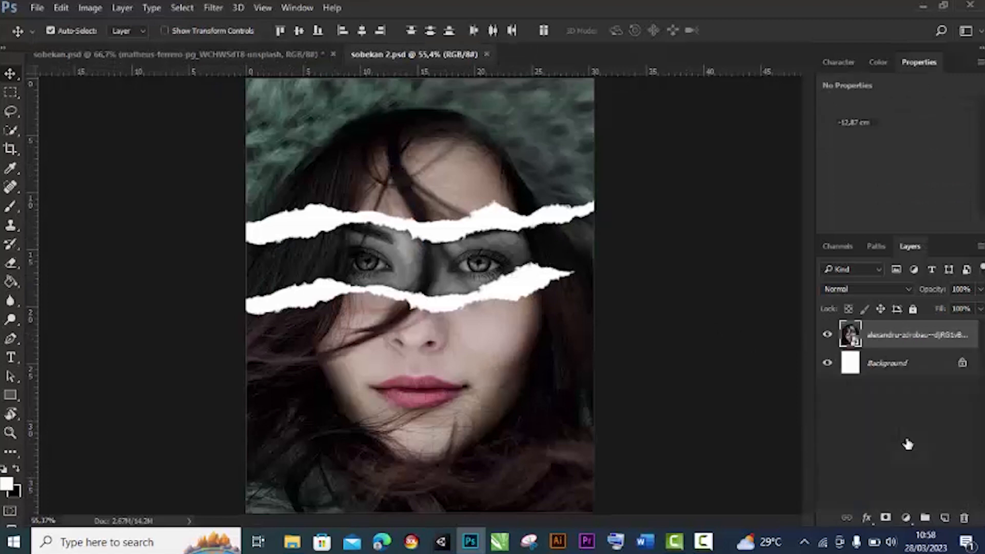
- Return to sobekan.psd and duplicate the photo layer of the woman with the hat
left_click(199, 55)
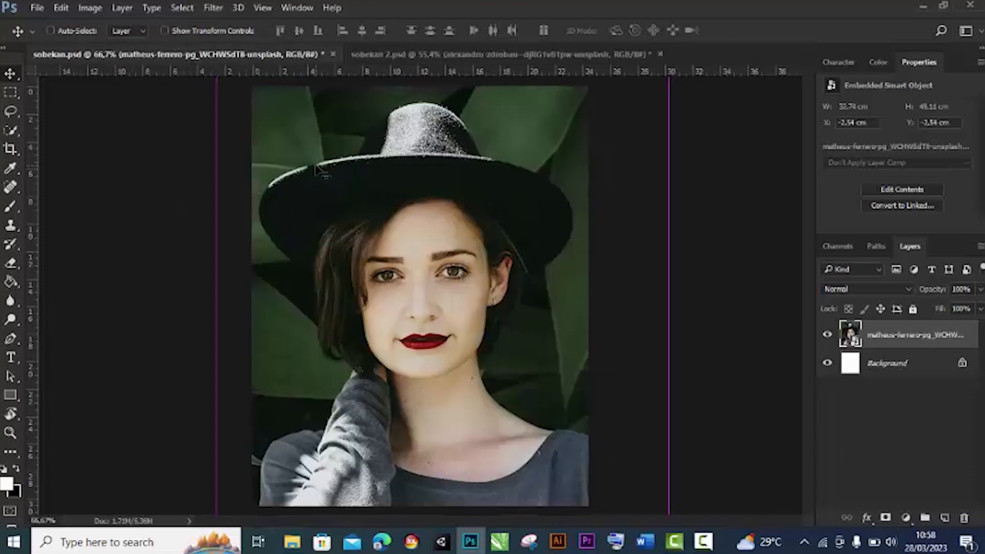
scroll(320, 172, "up", 1)
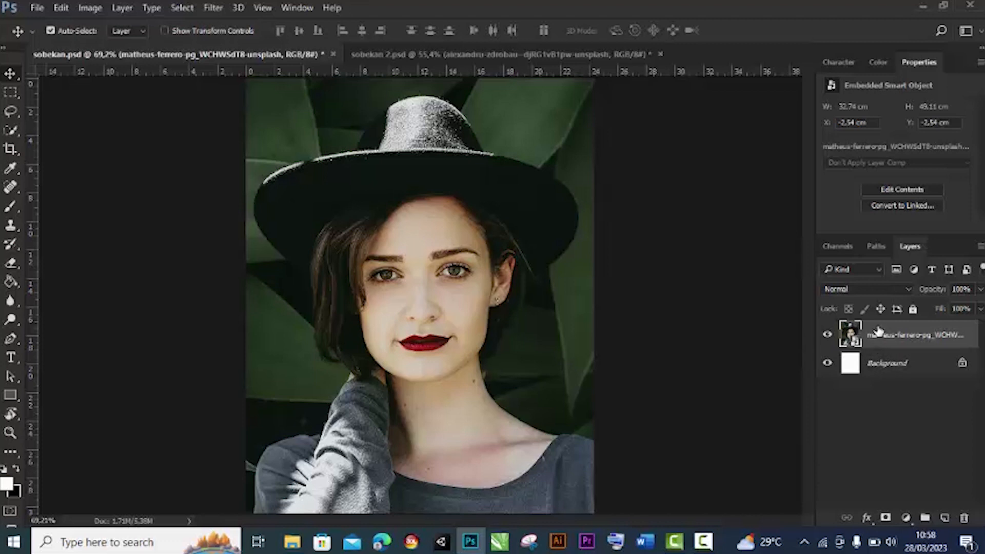
left_click_drag(878, 331, 948, 516)
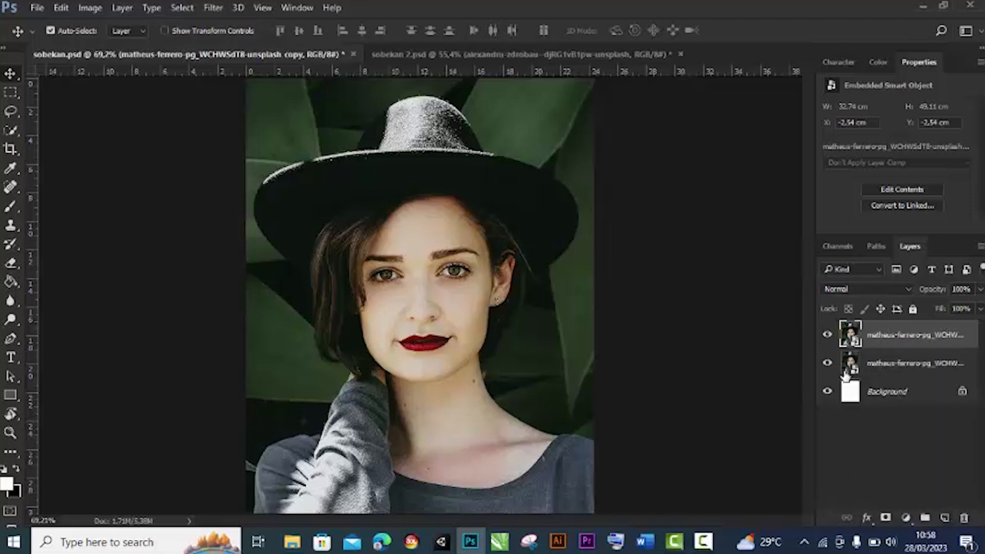
- Hide the duplicated photo layer and add a new empty layer directly above the original photo layer
left_click(828, 335)
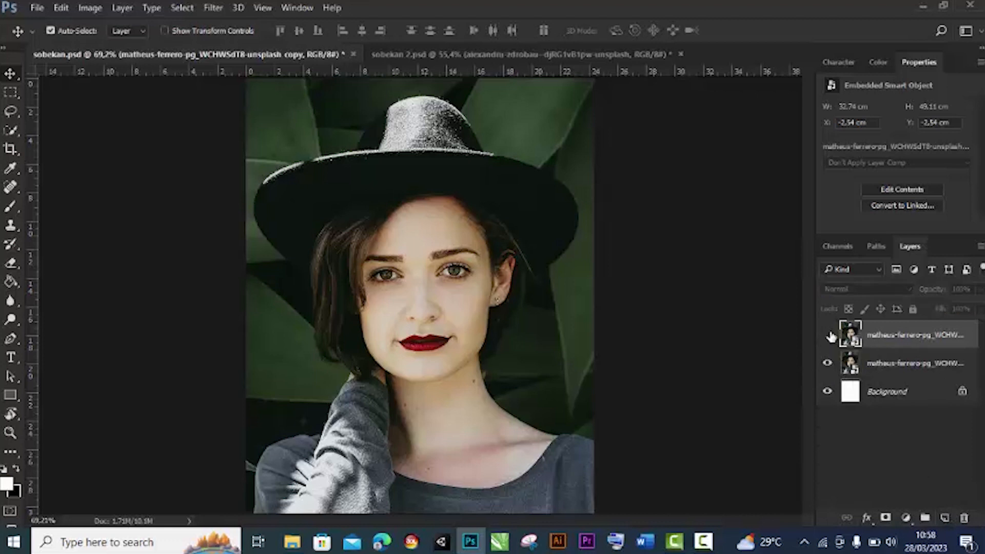
left_click(897, 372)
left_click_drag(897, 372, 948, 521)
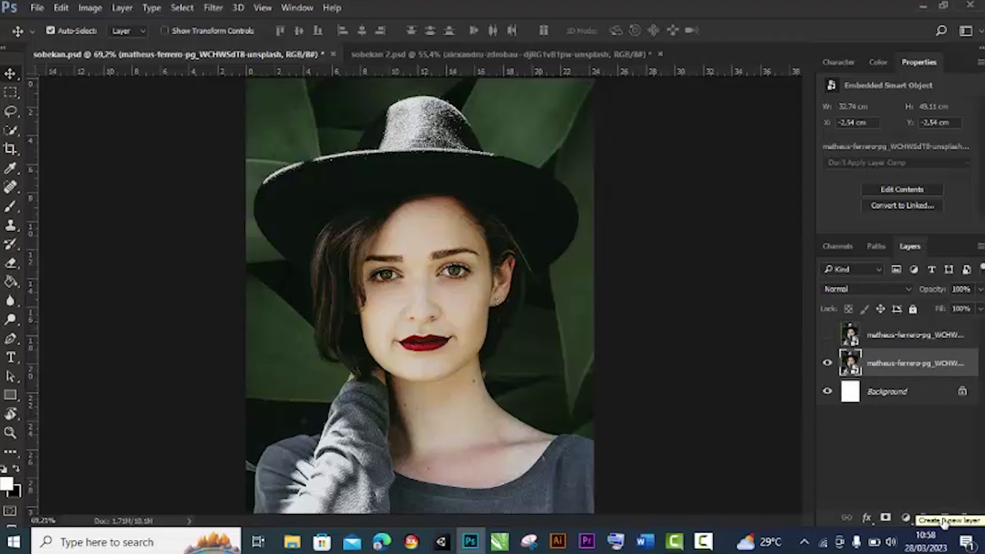
left_click(944, 521)
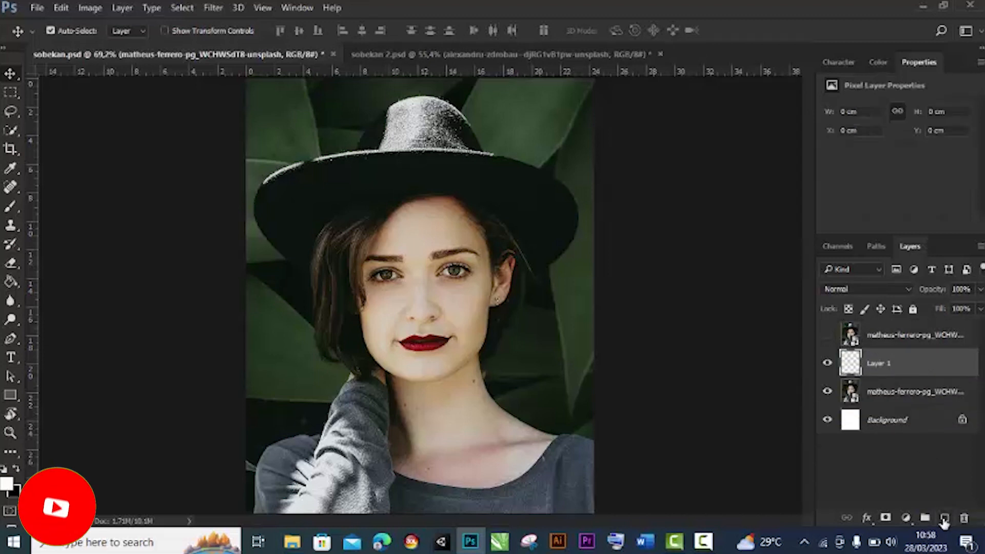
- Choose the torn-paper brush preset with a size of 2100 px for the Brush tool
left_click(15, 205)
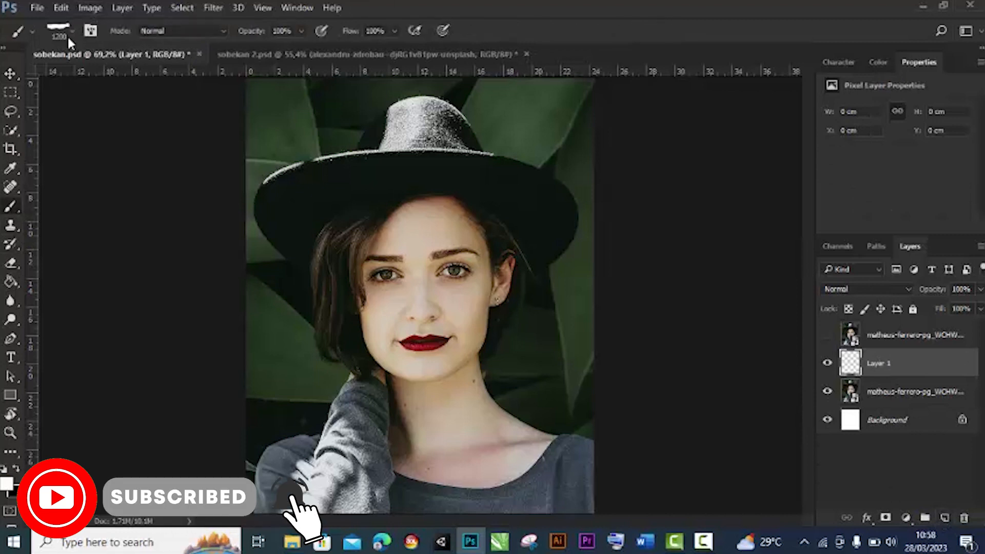
left_click(72, 31)
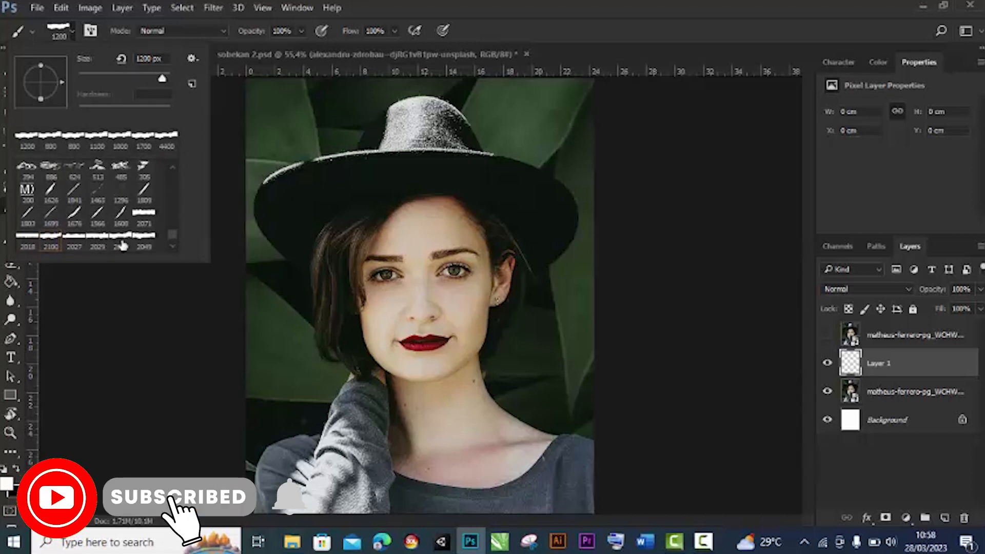
scroll(174, 240, "down", 2)
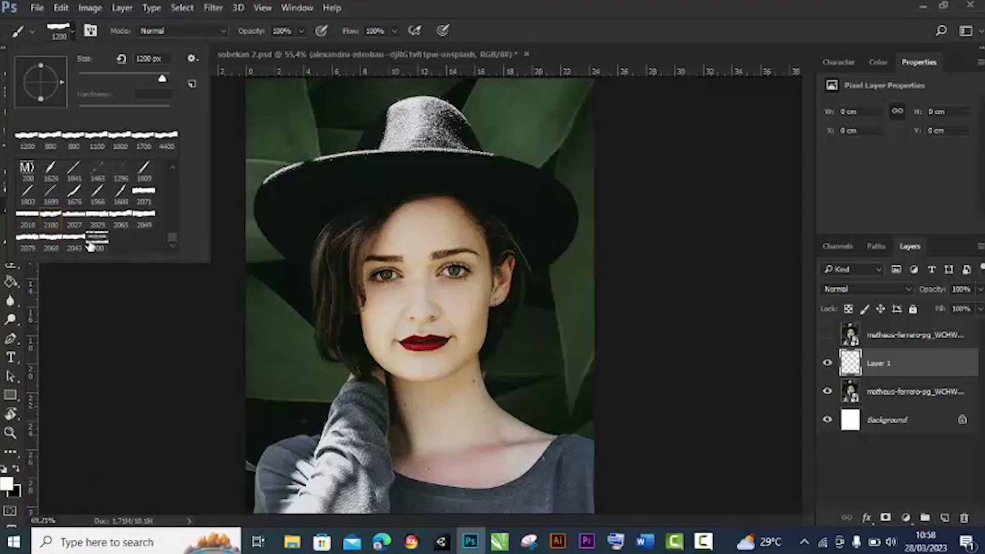
left_click(52, 221)
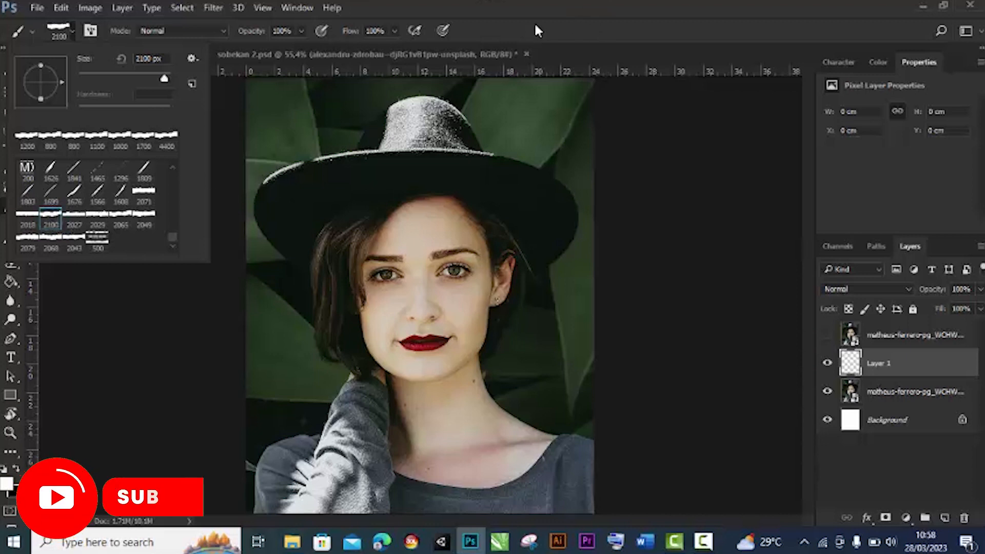
key("Return")
- Reduce the brush to 700 px and stamp a white torn-paper strip across the woman's eyes on Layer 1, spanning the full canvas width
key("bracketleft")
key("bracketleft")
key("bracketleft")
key("bracketleft")
key("bracketleft")
key("bracketleft")
key("bracketleft")
key("bracketleft")
key("bracketleft")
key("bracketleft")
key("bracketleft")
key("bracketleft")
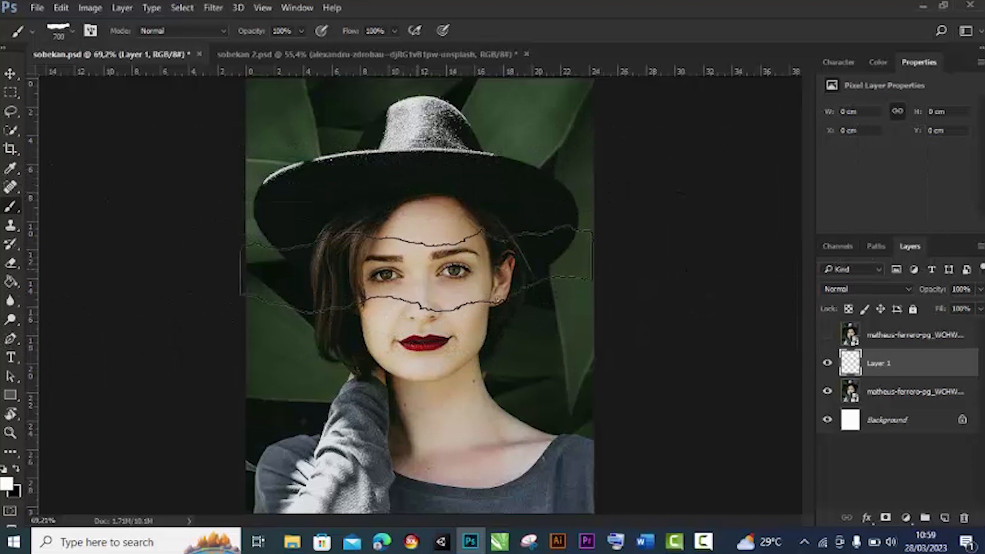
key("bracketleft")
key("bracketleft")
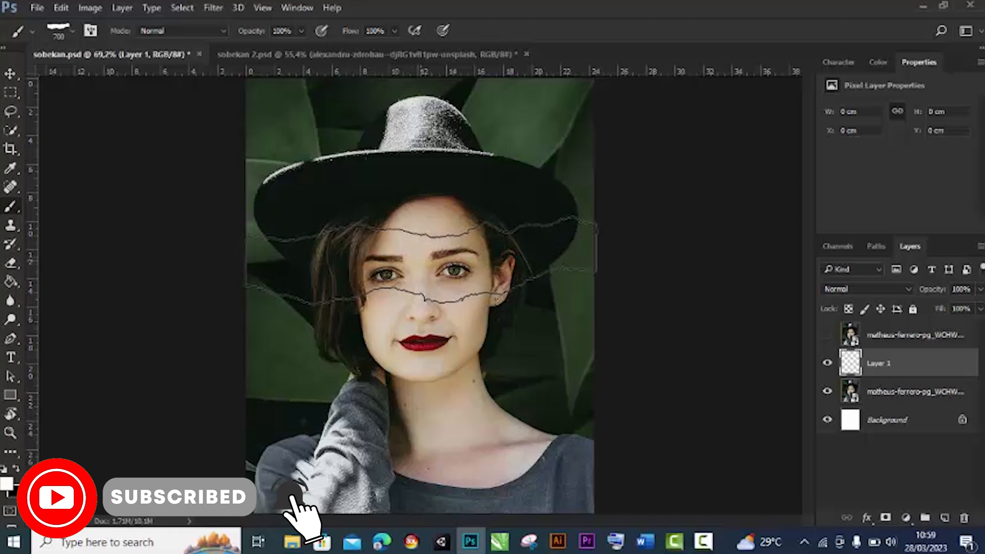
left_click(421, 260)
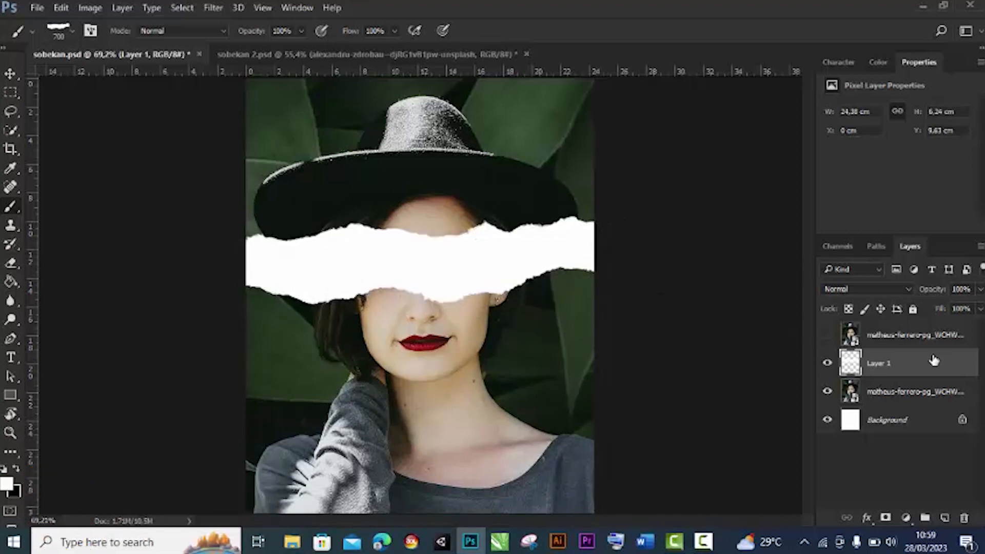
- Show the duplicated photo layer and add a Black & White adjustment above it with Reds -25, Yellows 6 and Greens 55
left_click(827, 337)
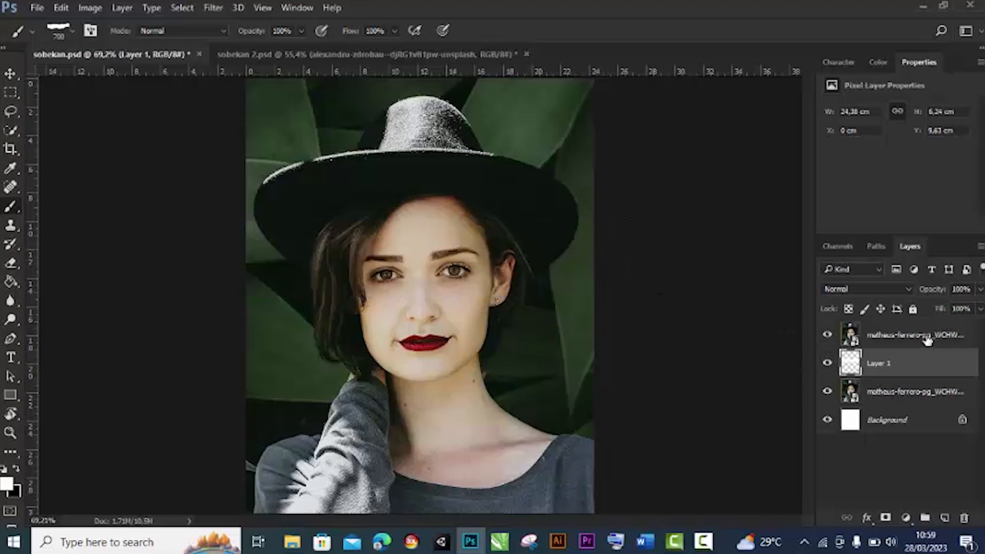
left_click(927, 339)
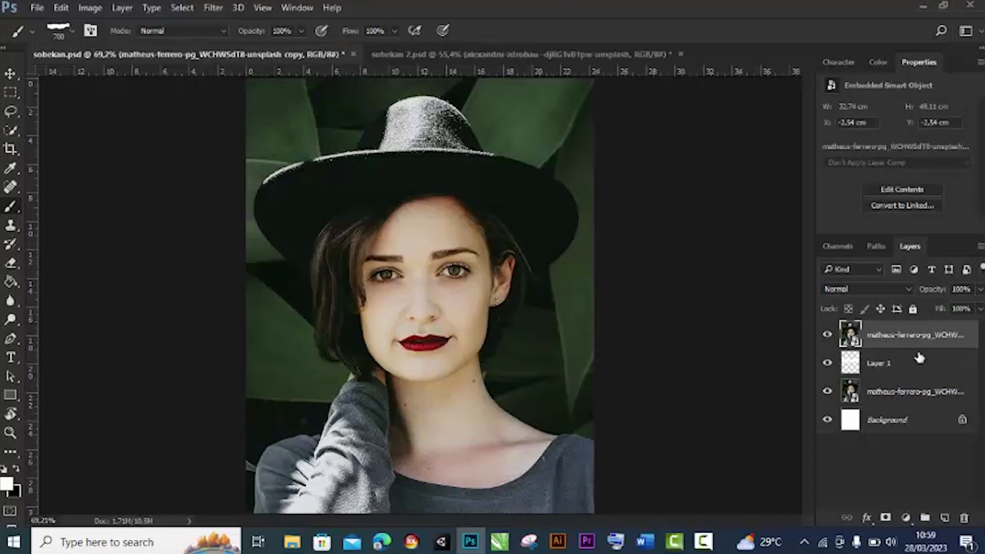
left_click(906, 518)
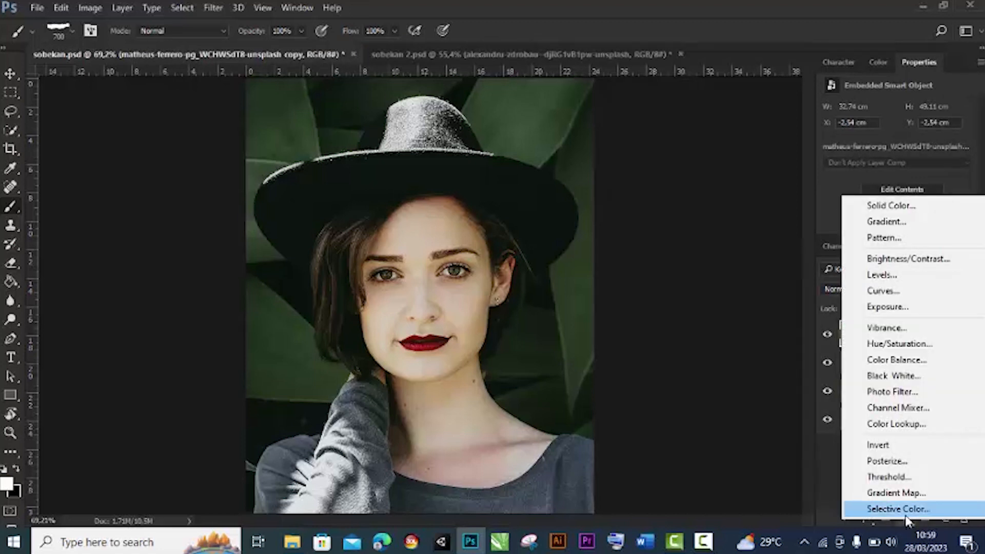
left_click(896, 375)
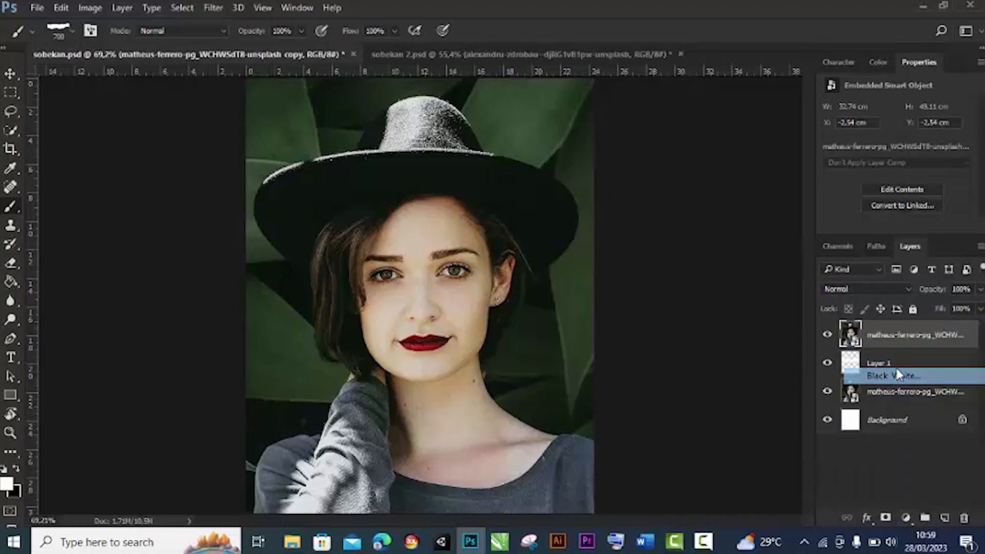
left_click_drag(897, 162, 899, 217)
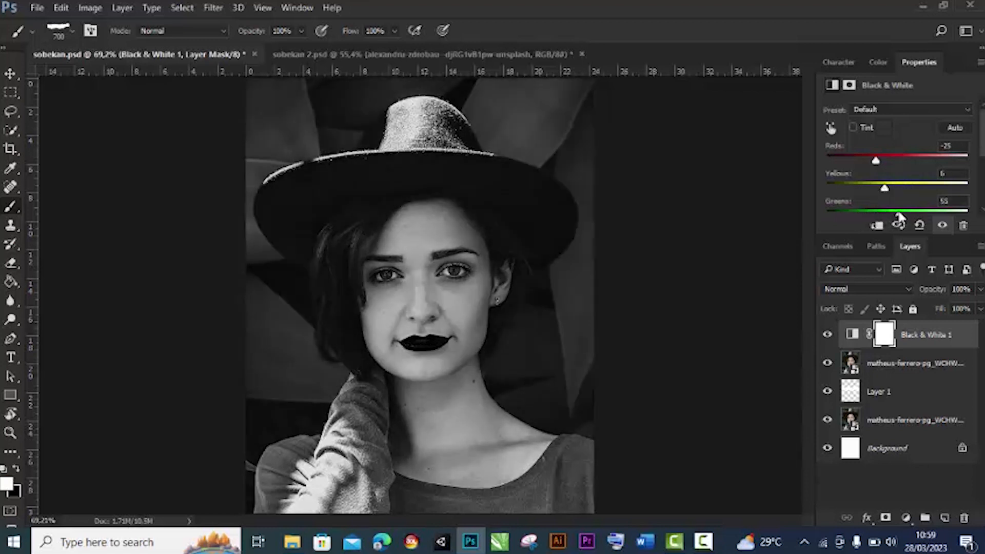
- Clip the duplicated photo layer and the Black & White adjustment to the torn strip on Layer 1 with clipping masks
left_click(10, 75)
left_click(878, 367)
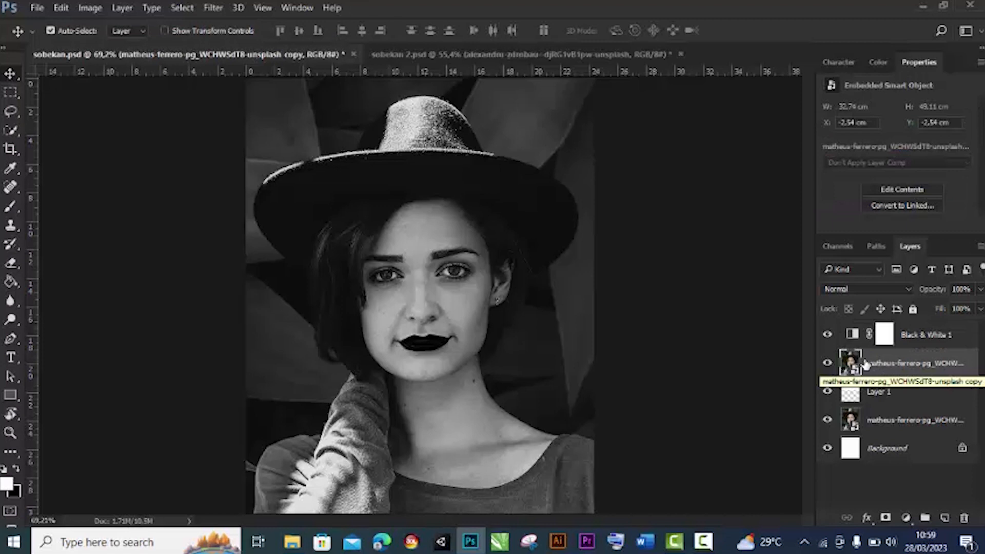
right_click(872, 365)
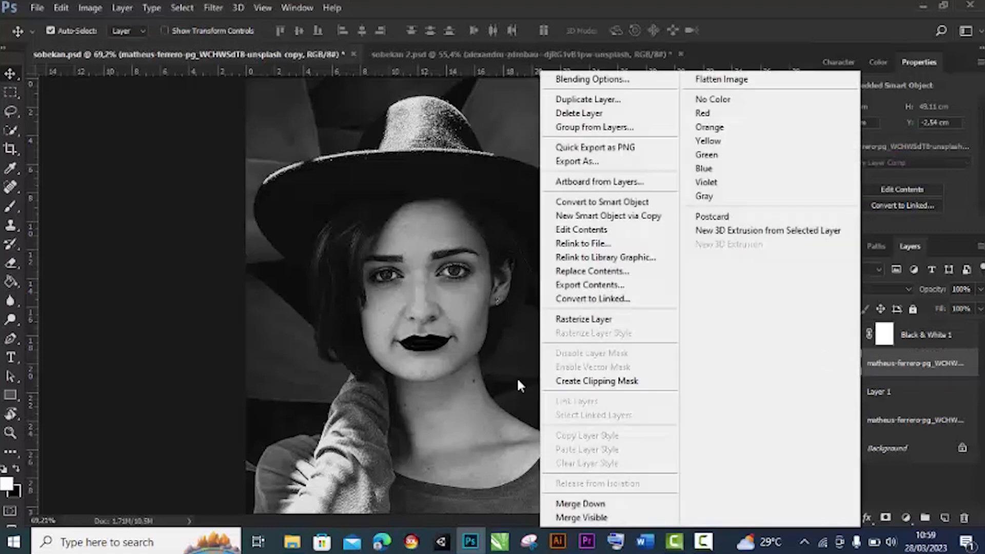
left_click(597, 386)
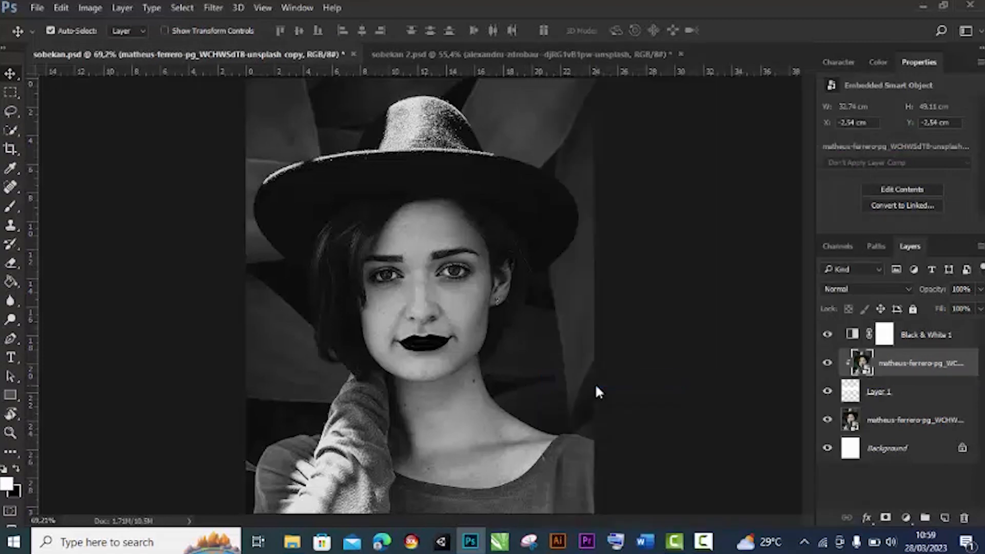
right_click(909, 336)
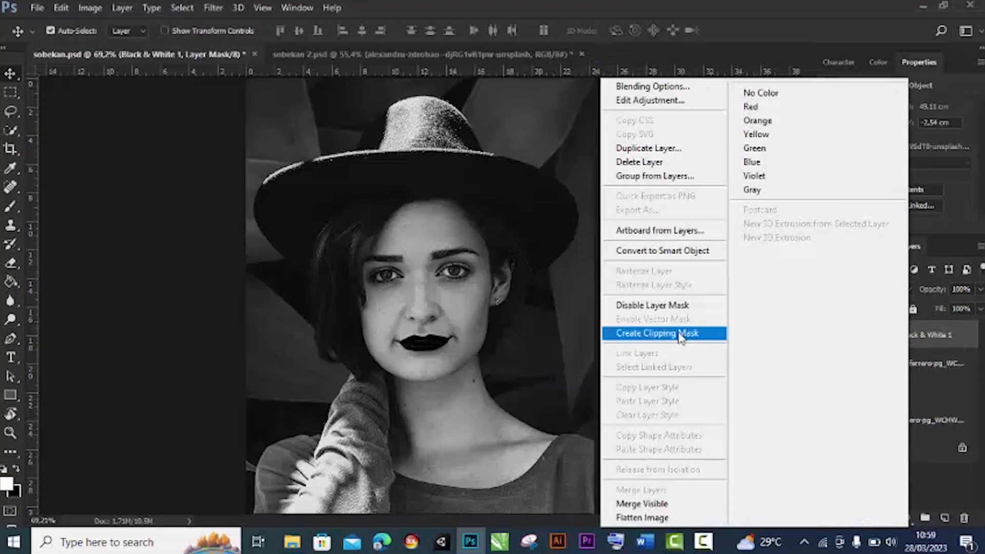
left_click(675, 333)
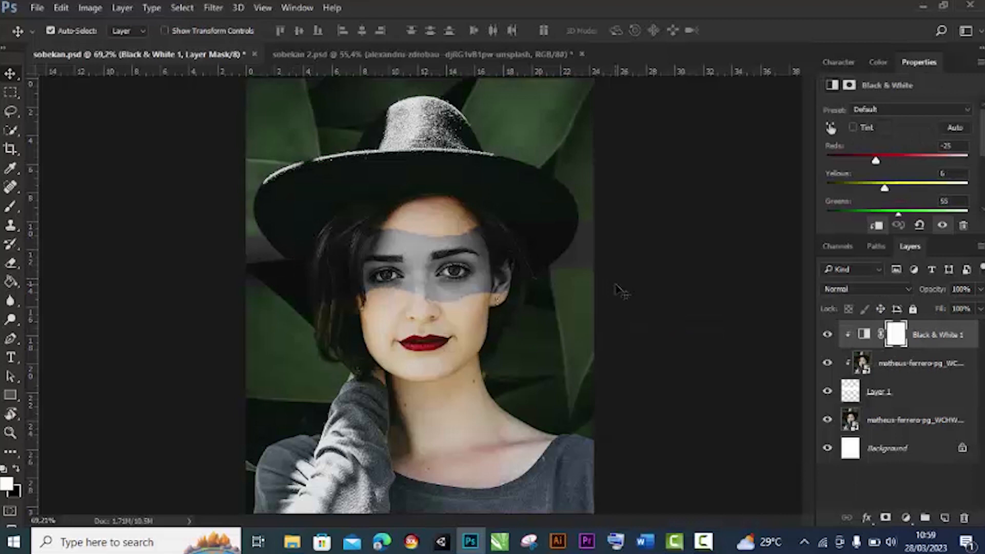
- Add a new empty layer above the Black & White adjustment and set the background color to ffffff
left_click(945, 518)
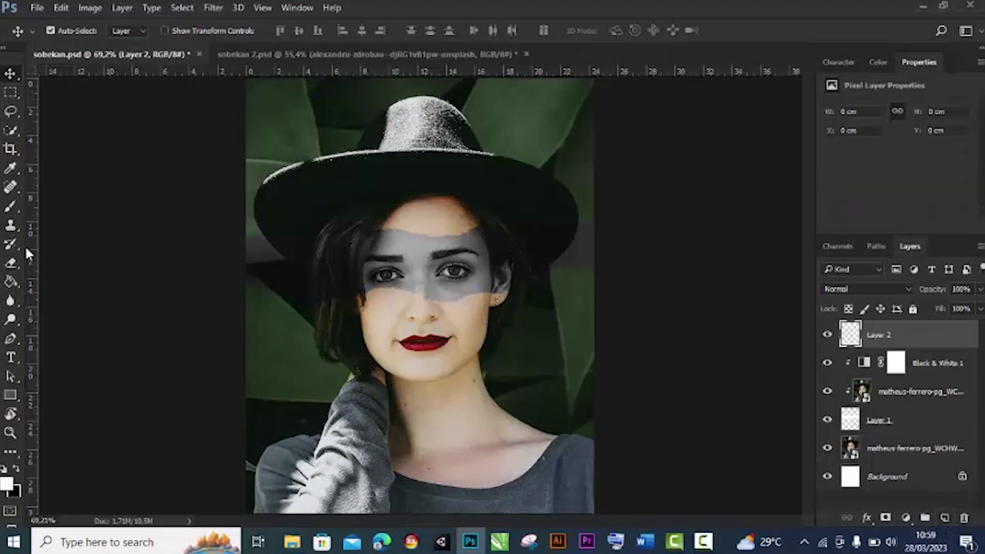
left_click(13, 491)
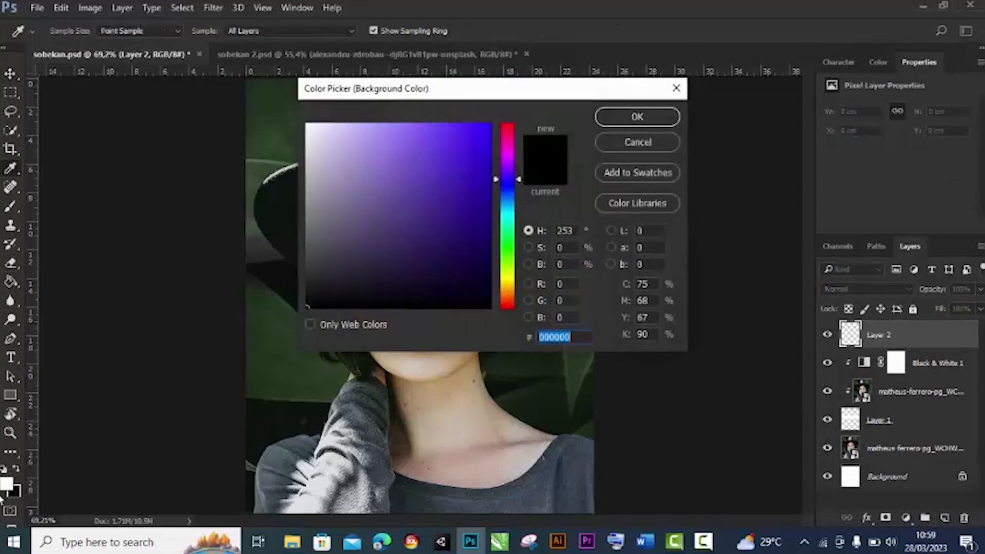
type("ffffff")
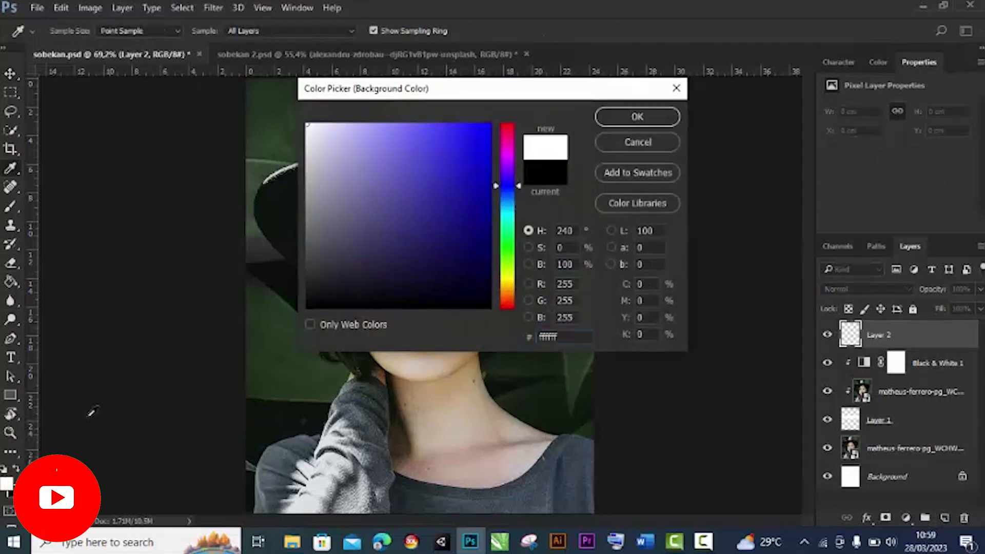
left_click(651, 114)
key("v")
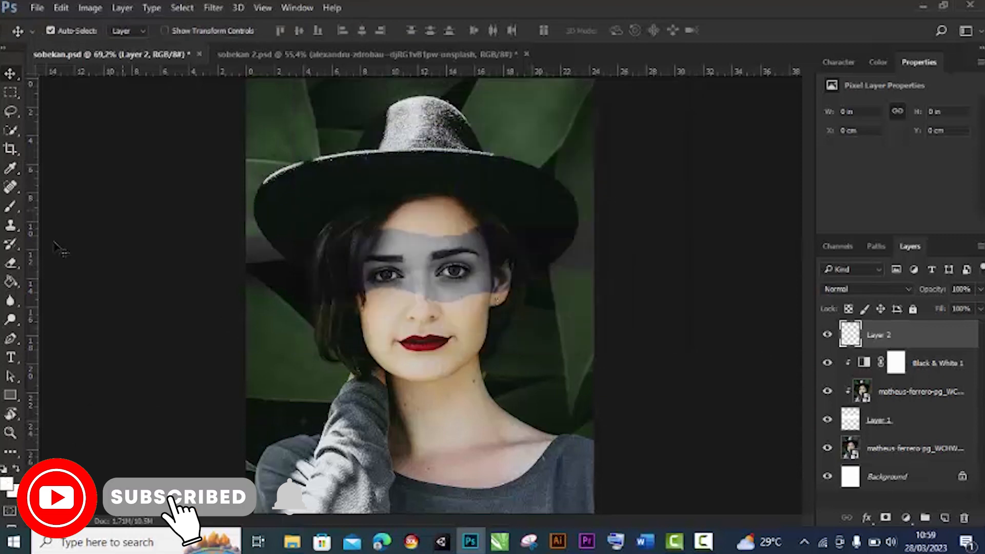
- Enlarge the brush to 800 px, stamp a white torn strip just below the eyes on Layer 2 and clip that layer to the strip
left_click(10, 211)
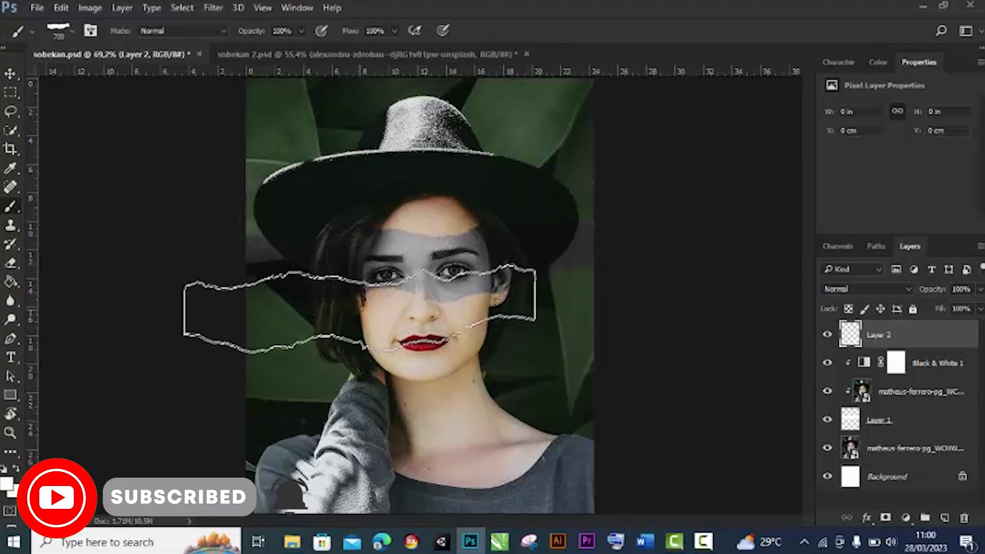
key("bracketright")
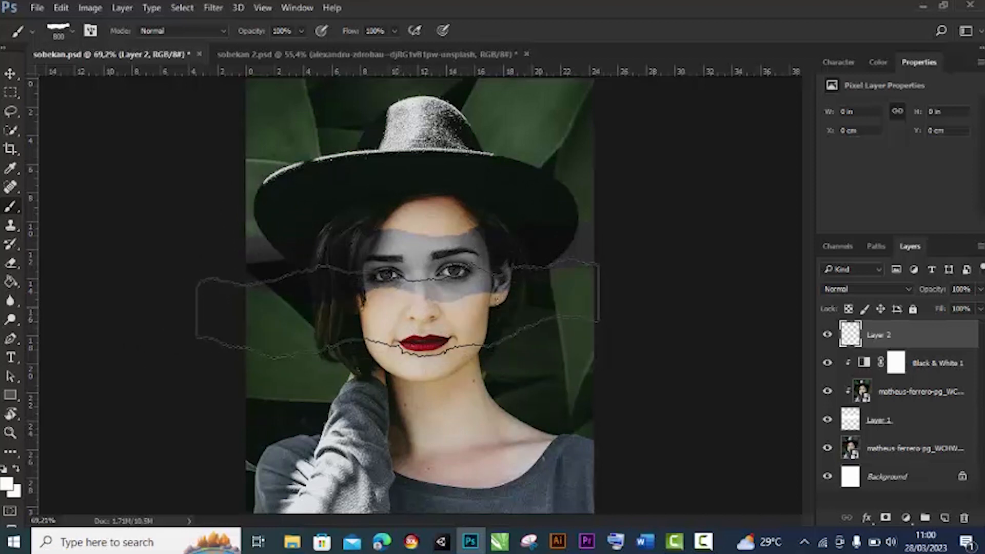
left_click(398, 314)
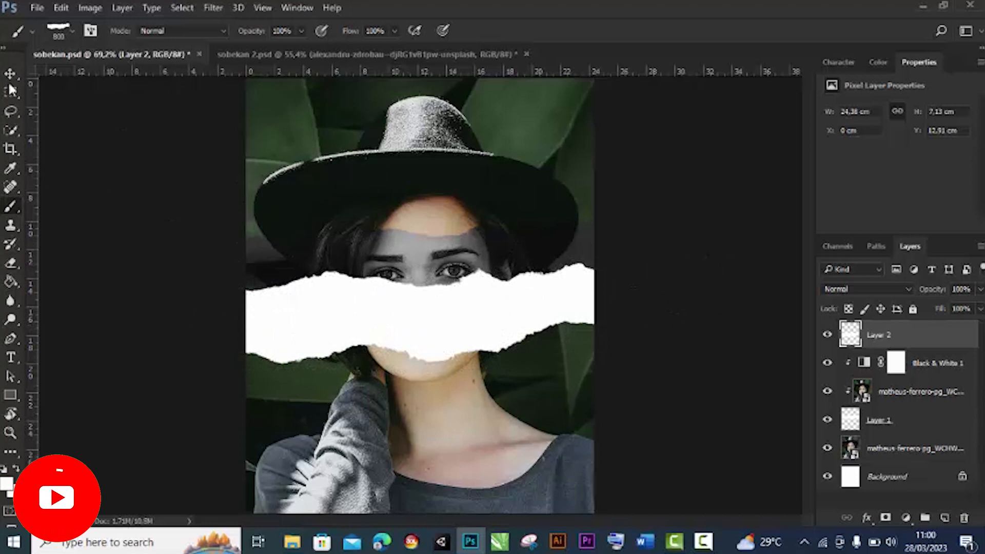
right_click(909, 332)
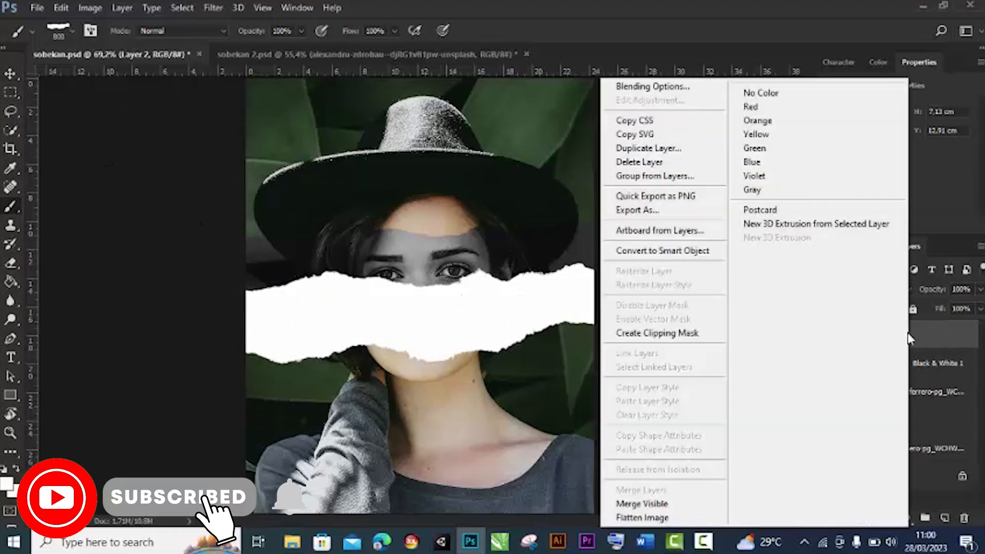
left_click(674, 334)
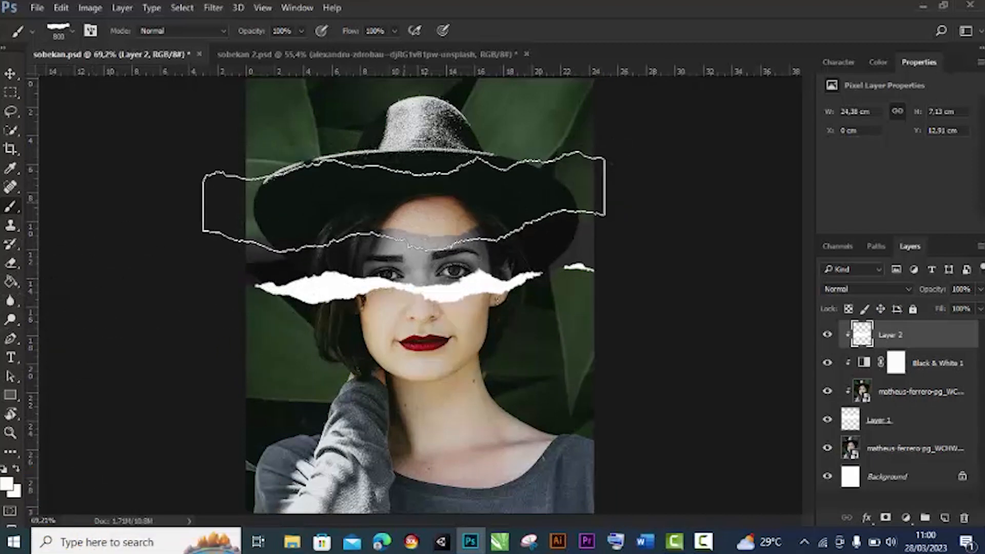
- Stamp white torn paper along the upper edge of the black-and-white strip on Layer 2, extending it across the full canvas width
left_click(404, 201)
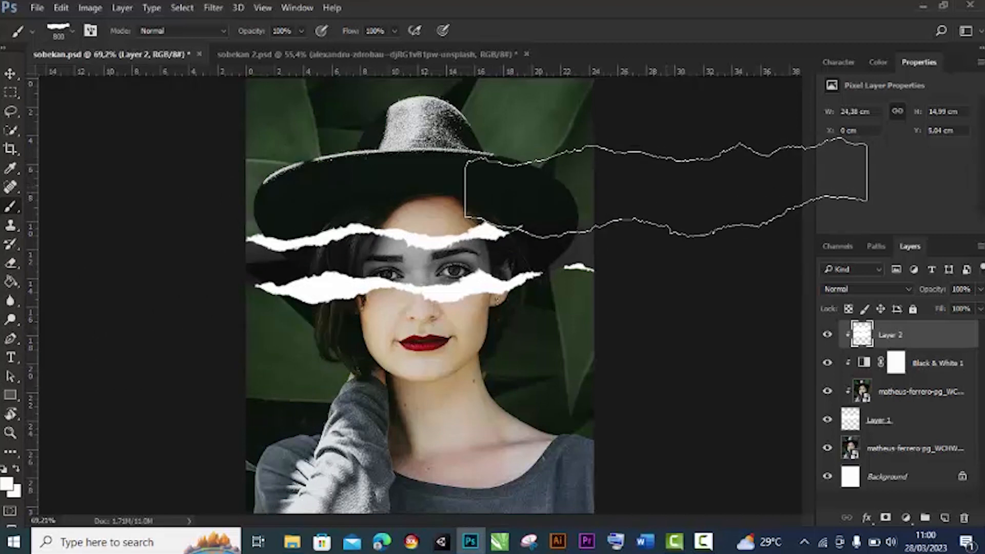
left_click(667, 188)
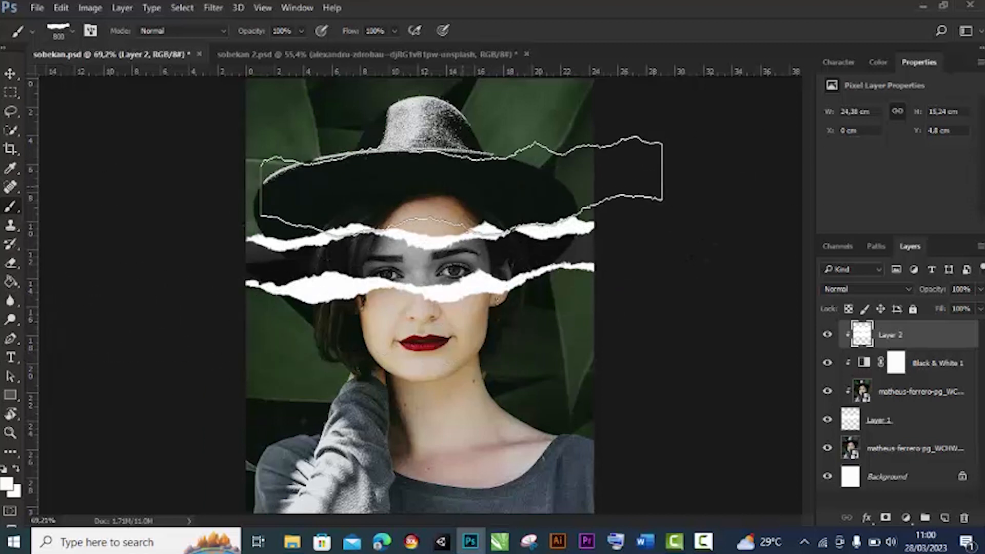
left_click(483, 186)
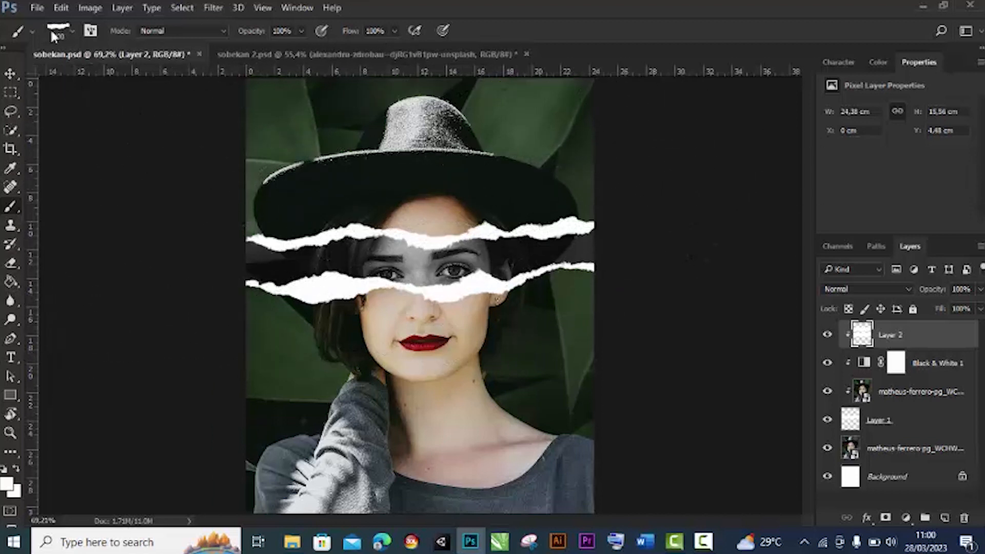
left_click(10, 73)
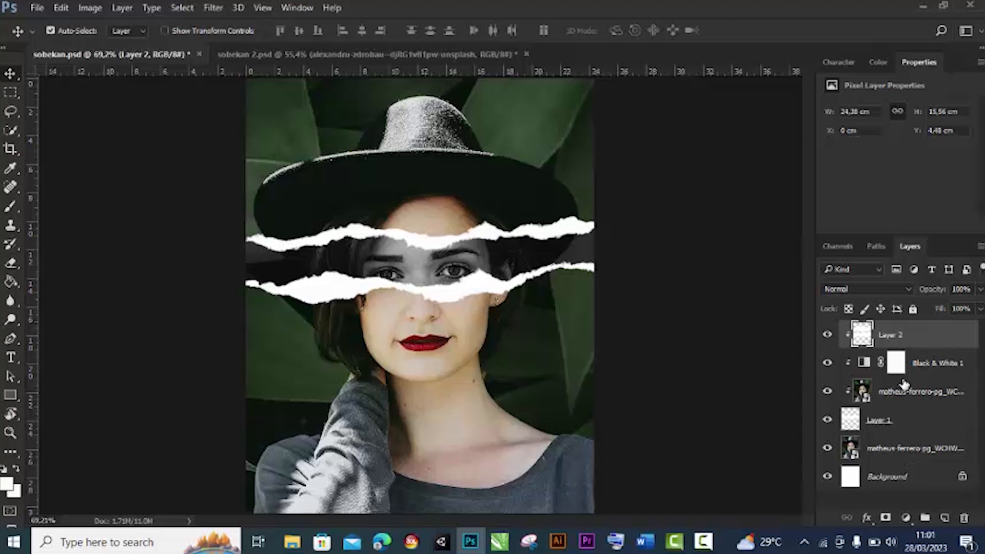
- Apply a black Outer Glow to Layer 2 with blend mode Normal, opacity 51% and noise 9%
left_click(866, 521)
left_click(873, 496)
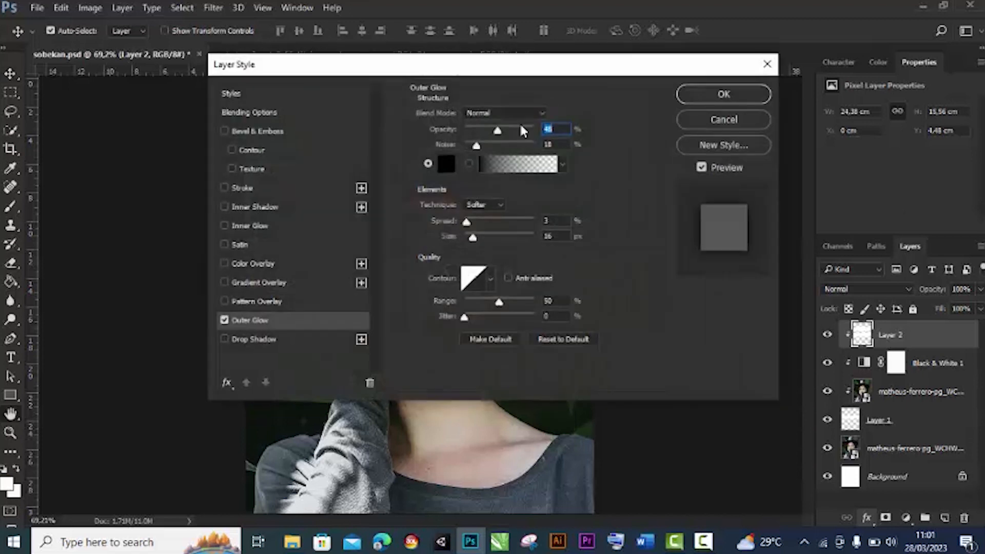
left_click_drag(501, 78, 837, 103)
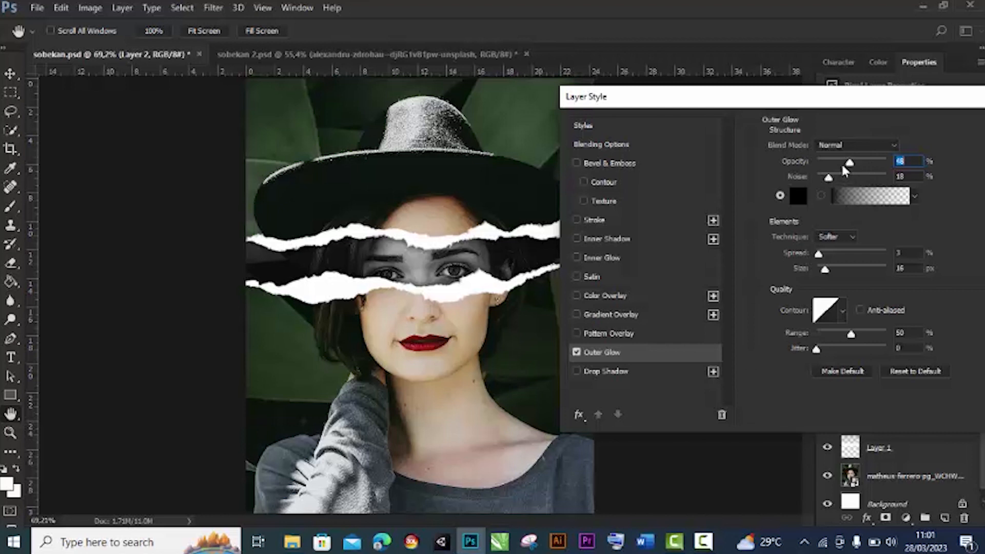
left_click_drag(849, 162, 867, 162)
left_click_drag(829, 177, 824, 179)
left_click_drag(877, 108, 852, 102)
left_click(842, 139)
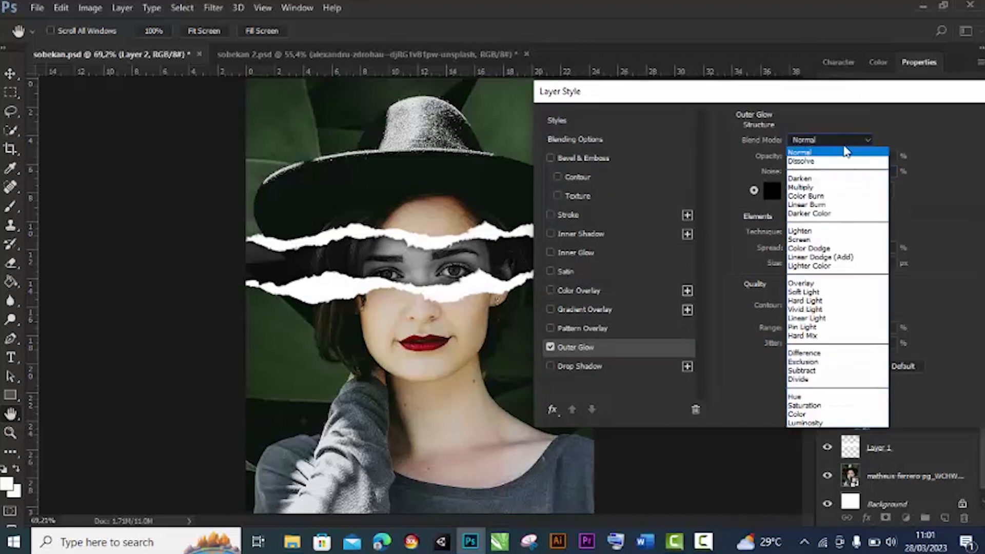
left_click(841, 154)
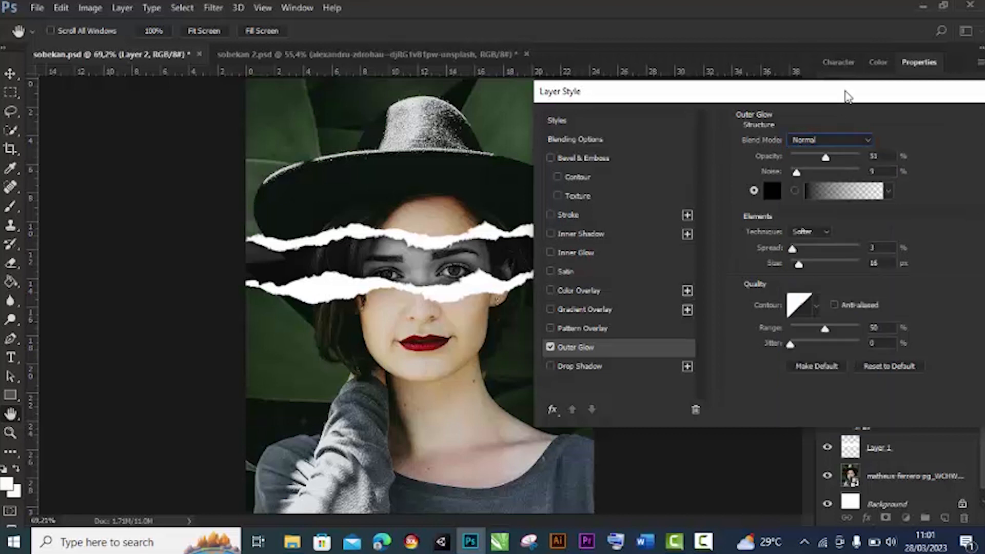
left_click_drag(848, 97, 740, 86)
left_click(957, 116)
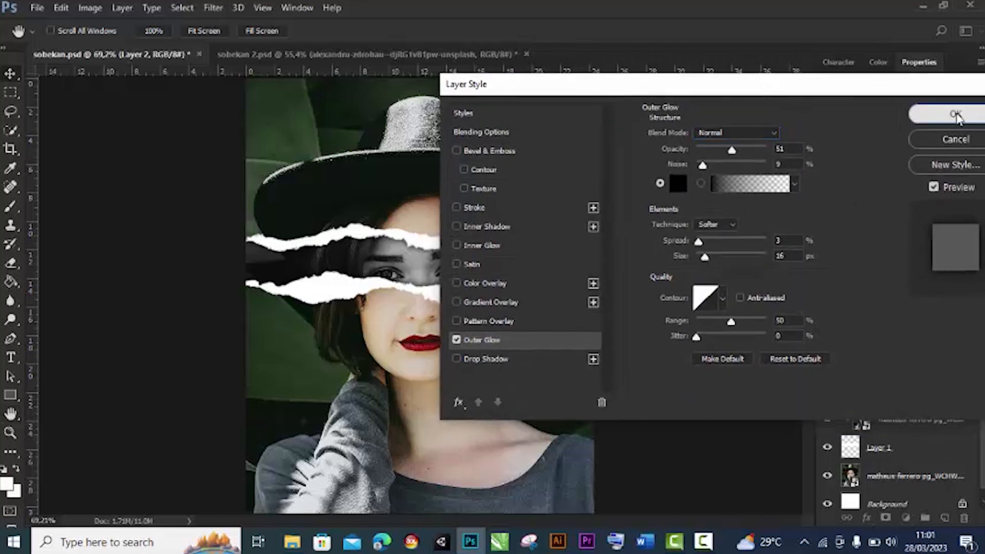
key("z")
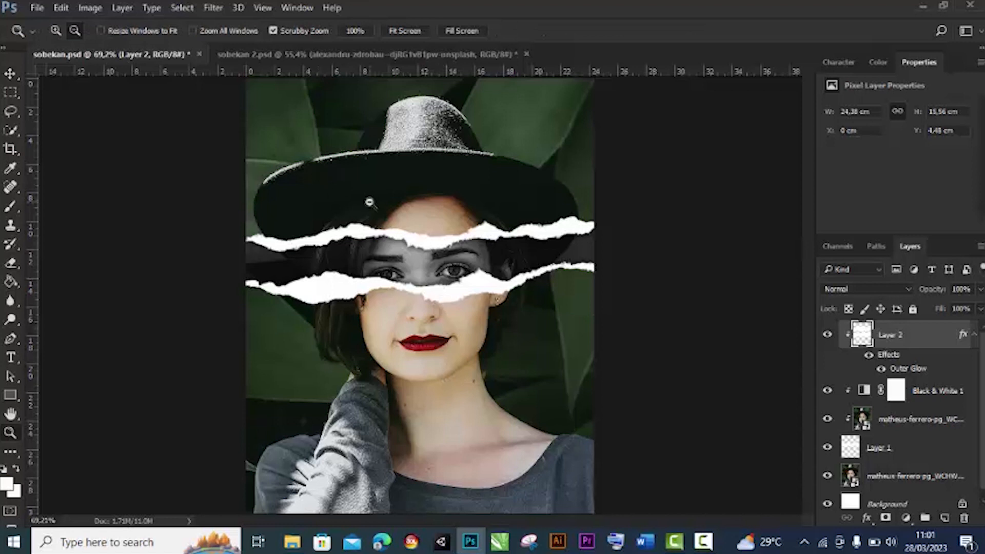
left_click(57, 30)
left_click(436, 241)
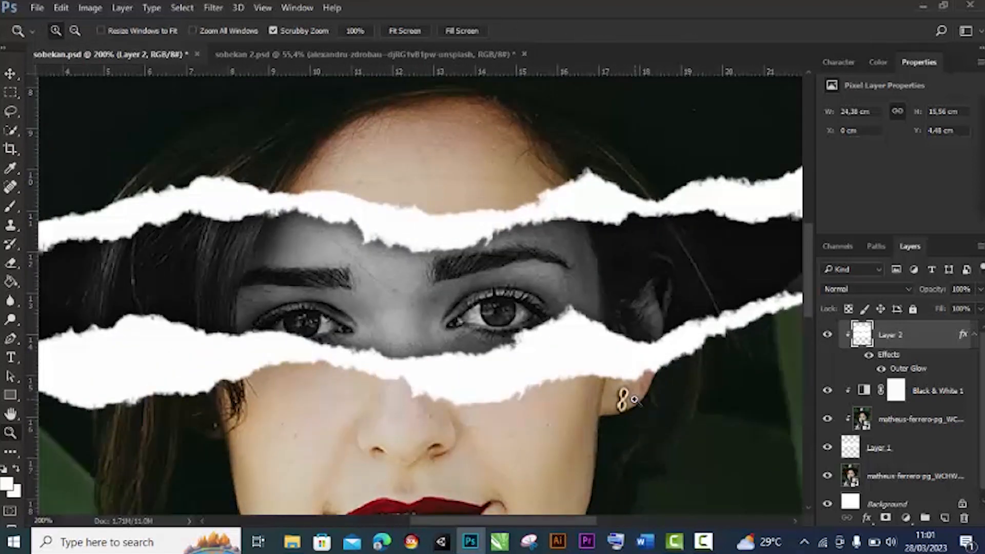
key("ctrl+0")
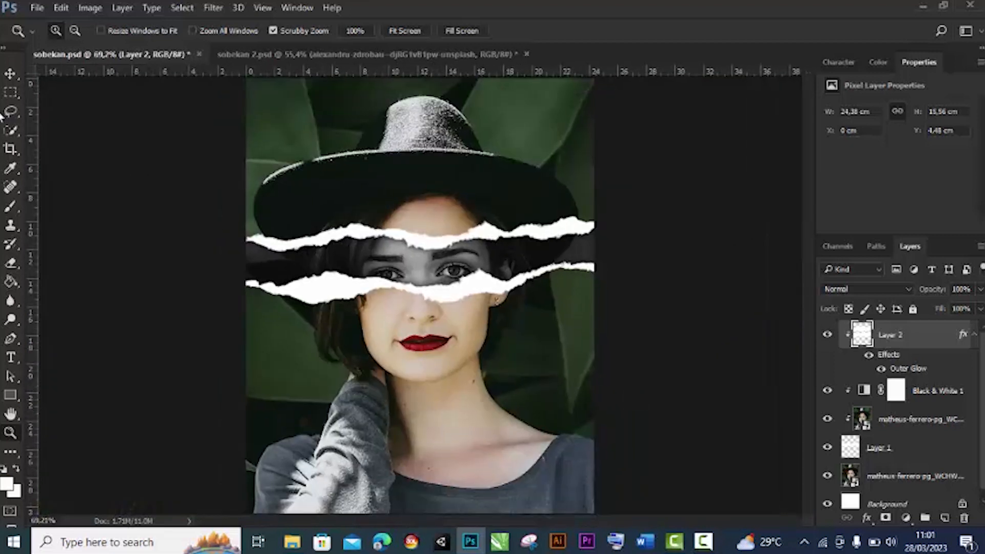
- Switch to sobekan 2.psd, duplicate the portrait photo layer and hide the duplicate
left_click(16, 73)
left_click(318, 54)
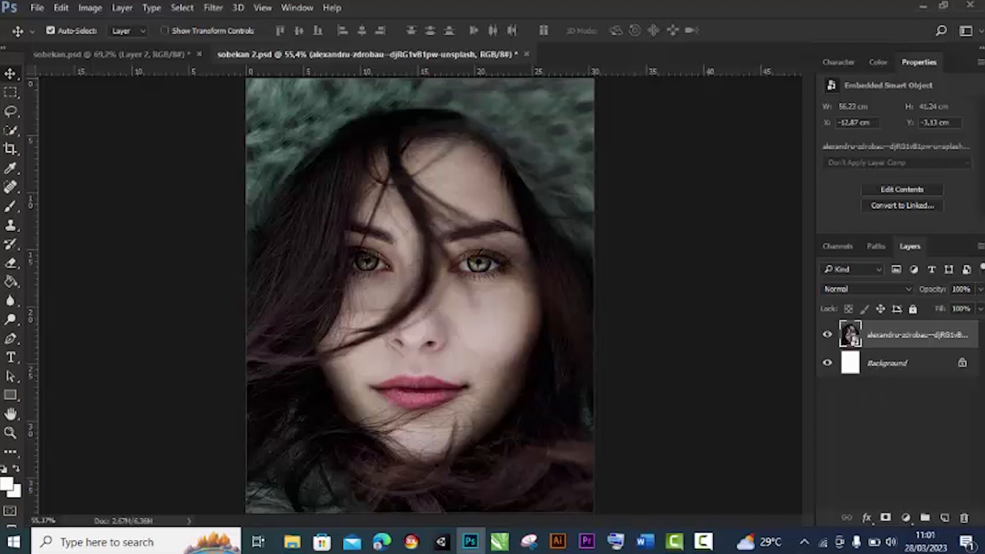
left_click_drag(895, 336, 945, 517)
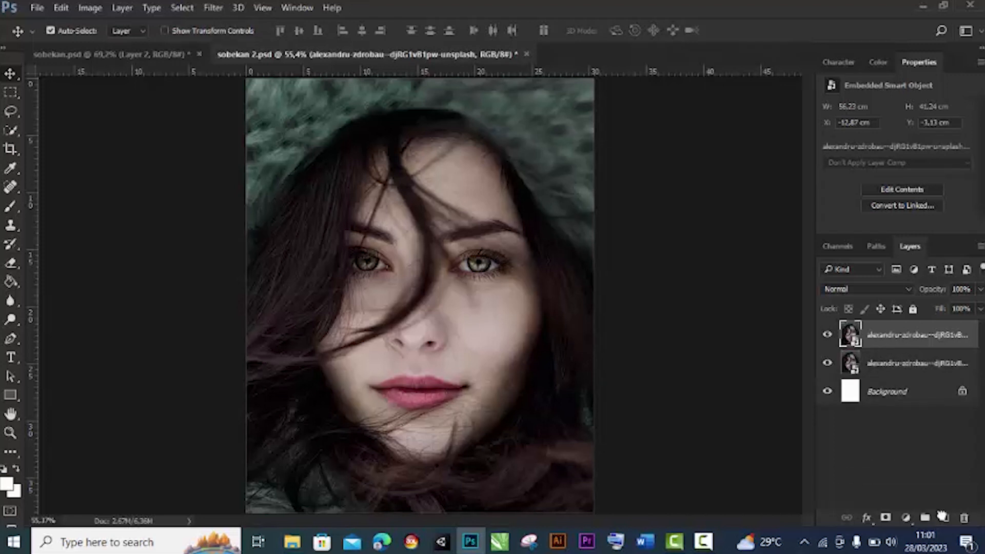
left_click(882, 364)
left_click(875, 336)
left_click(827, 335)
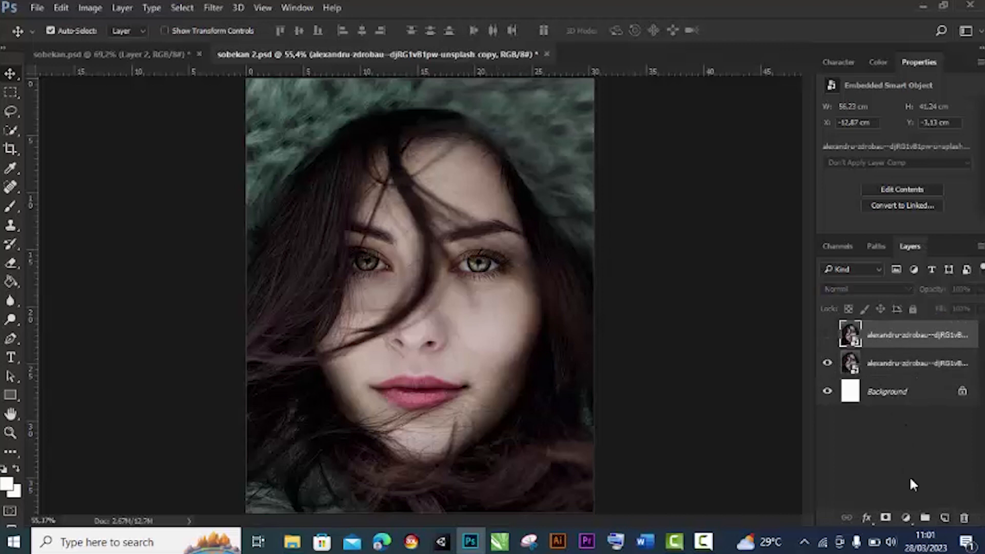
- Add an empty layer above the original portrait photo and choose the 2100 px torn-paper brush preset
left_click(888, 365)
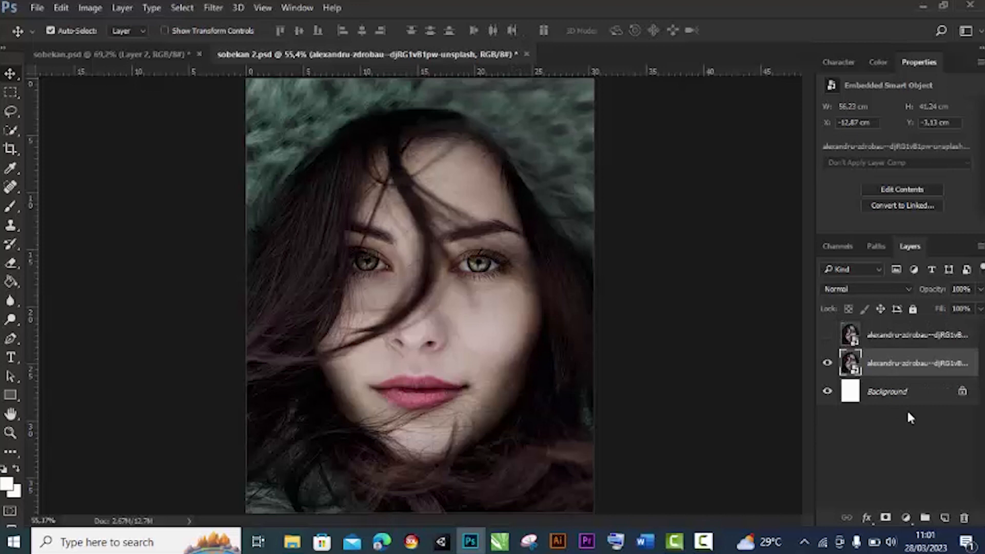
left_click(944, 518)
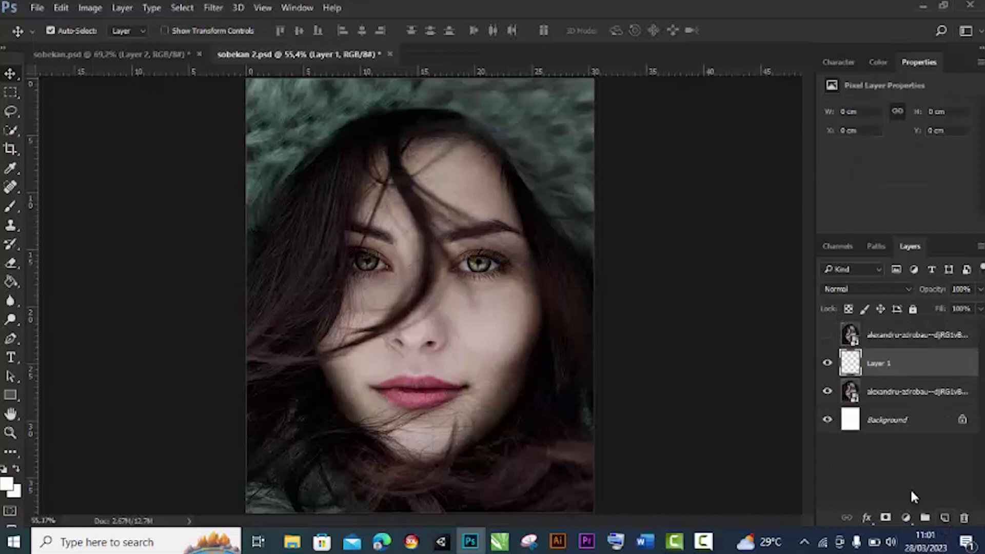
left_click(10, 209)
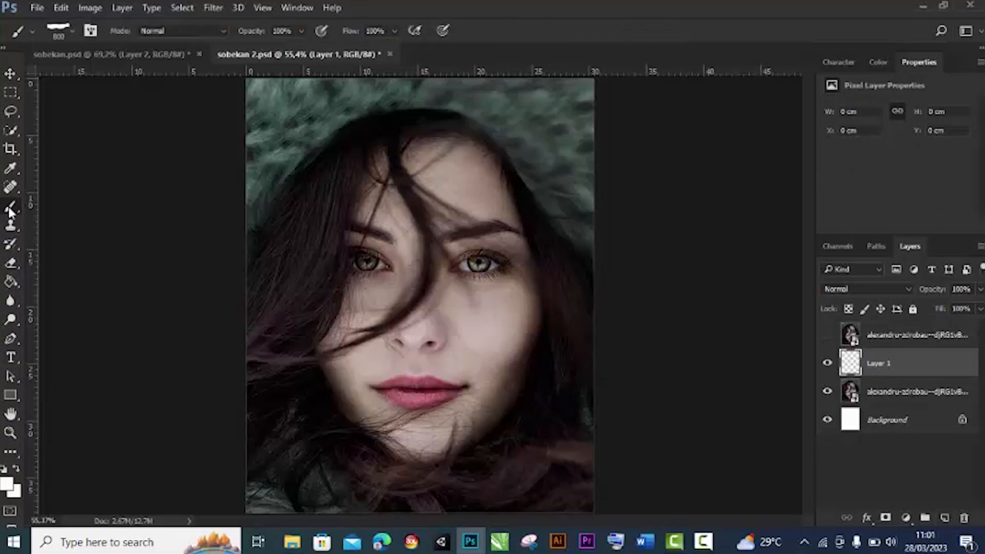
left_click(71, 35)
left_click(51, 213)
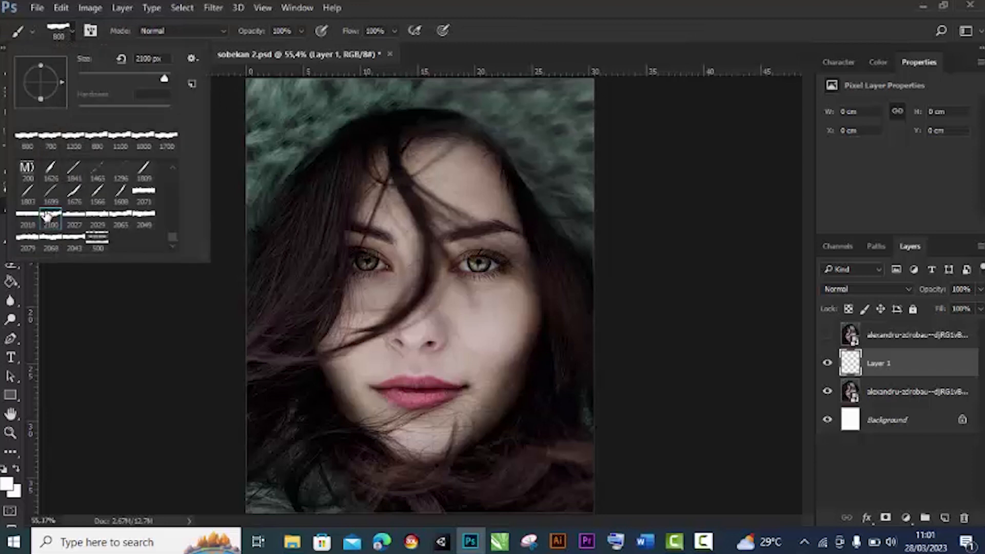
left_click(477, 15)
- Reduce the brush to 1000 px and stamp a white torn-paper strip across the woman's eyes on Layer 1, spanning the canvas width
key("bracketleft")
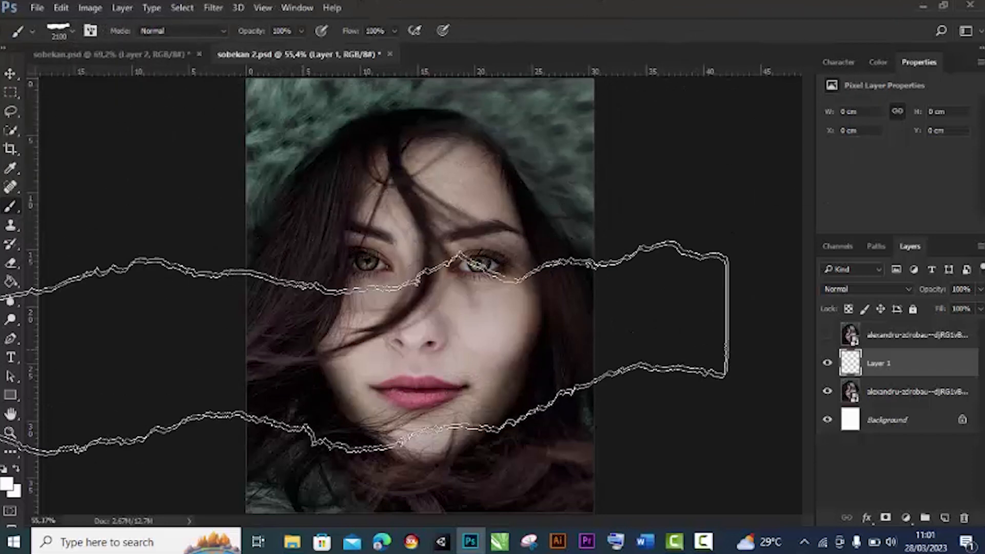
key("bracketleft")
key("bracketleft")
key("bracketleft")
key("bracketleft")
key("bracketleft")
key("bracketleft")
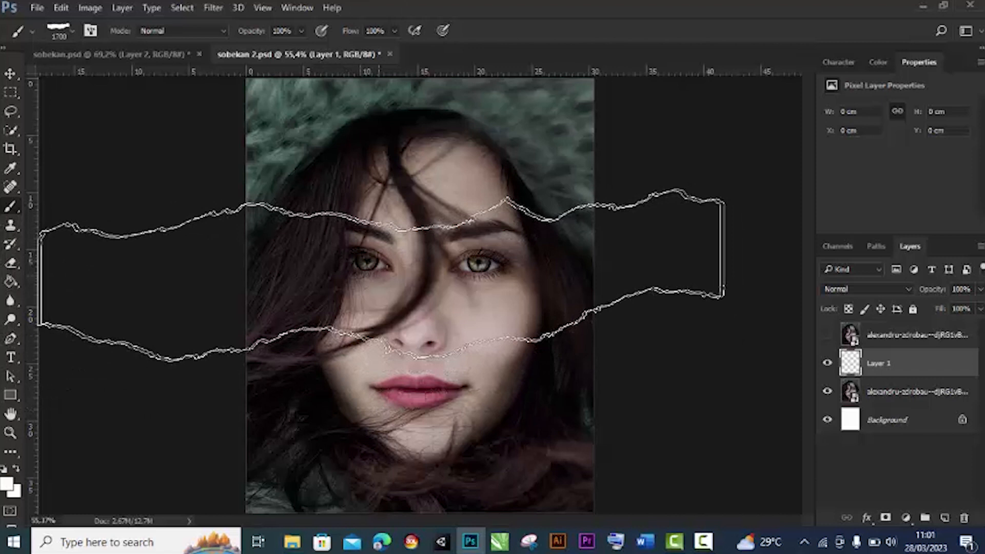
key("bracketleft")
key("bracketleft")
key("bracketleft")
key("bracketleft")
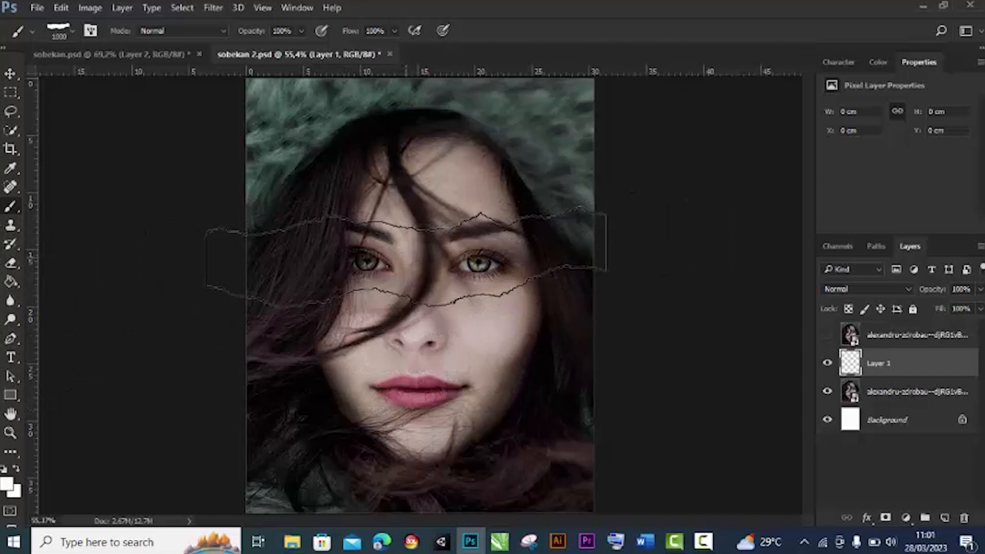
left_click(408, 259)
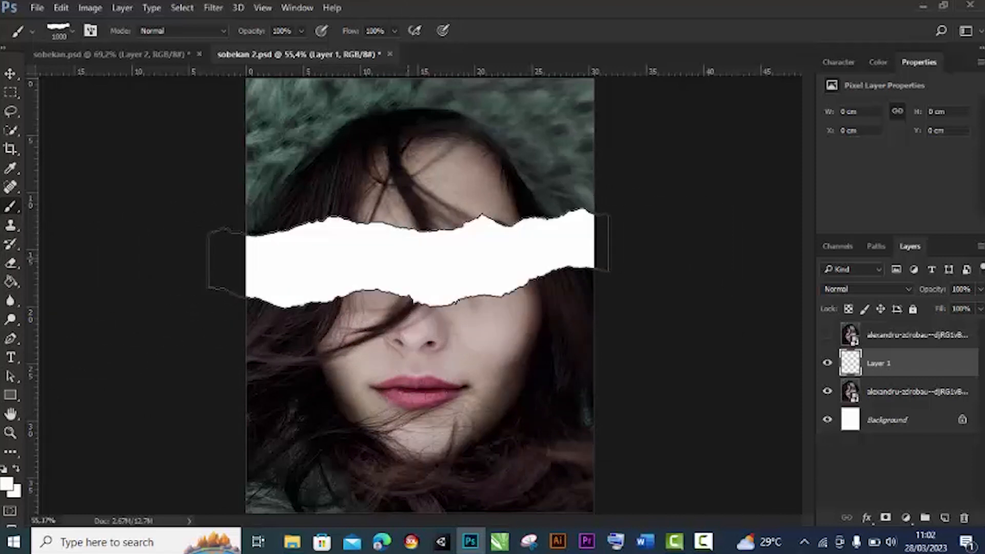
left_click(12, 74)
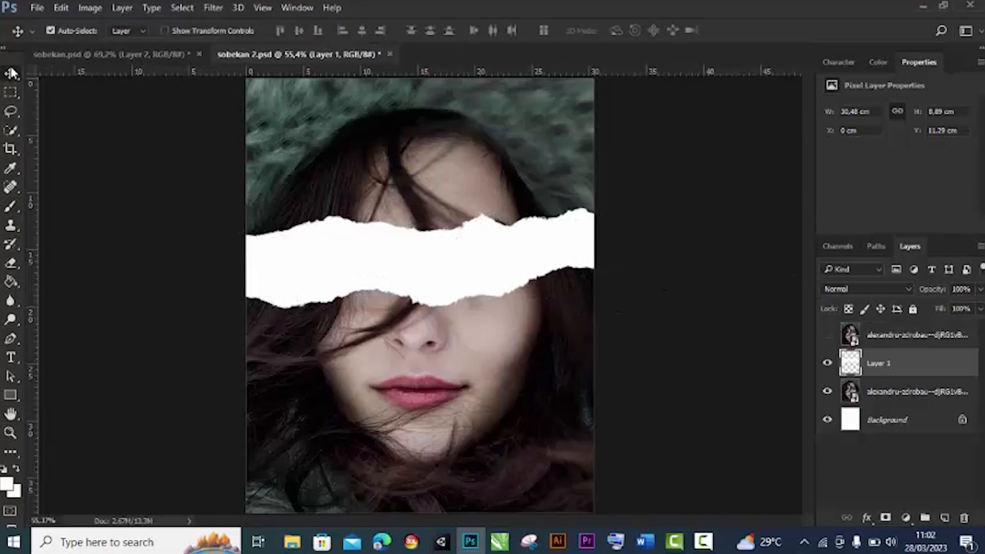
- Show the duplicated portrait layer and clip it to the torn strip on Layer 1 with a clipping mask
left_click(826, 335)
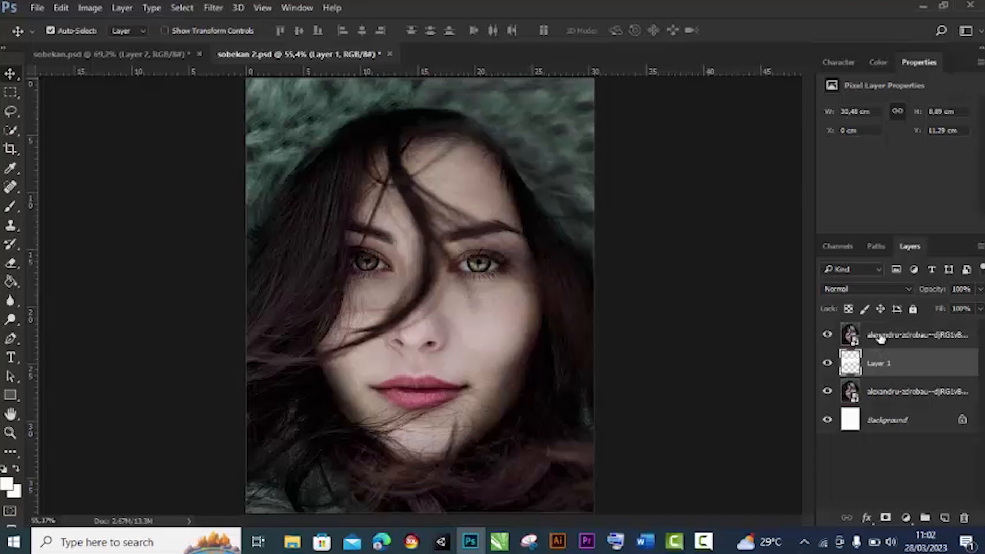
left_click(881, 336)
right_click(875, 336)
left_click(642, 381)
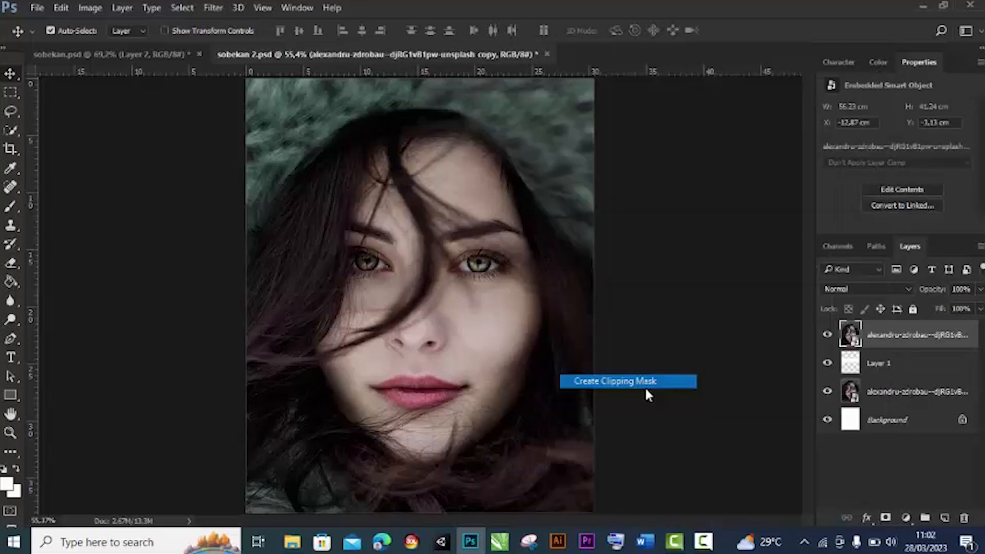
- Add a Black & White adjustment above the clipped portrait with Reds -14, Yellows 27 and Greens 73
left_click(867, 518)
left_click(907, 522)
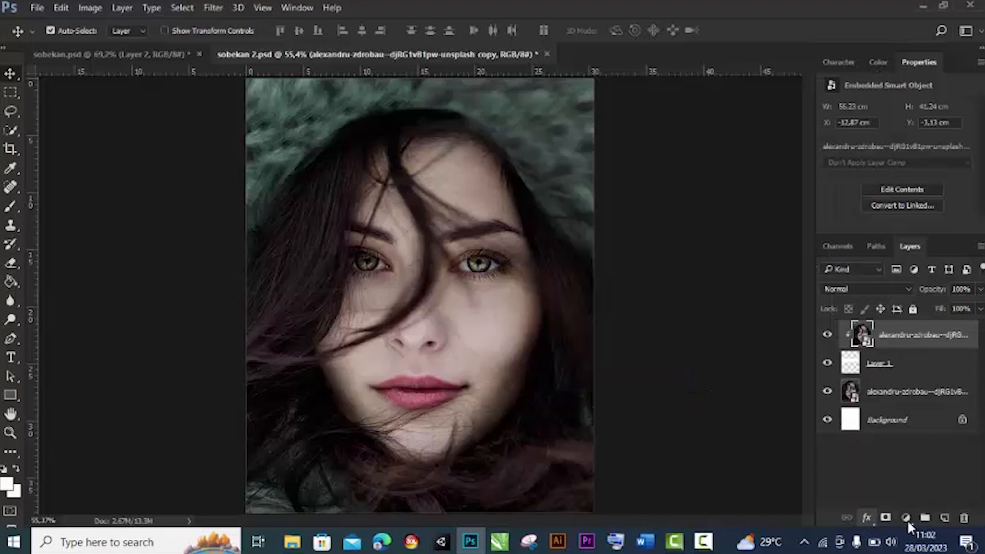
left_click(907, 521)
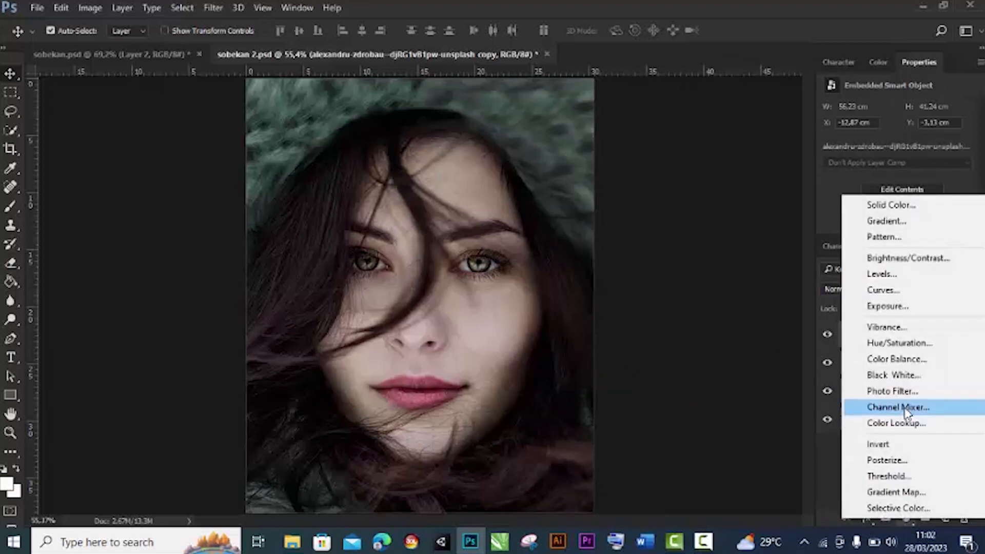
left_click(901, 377)
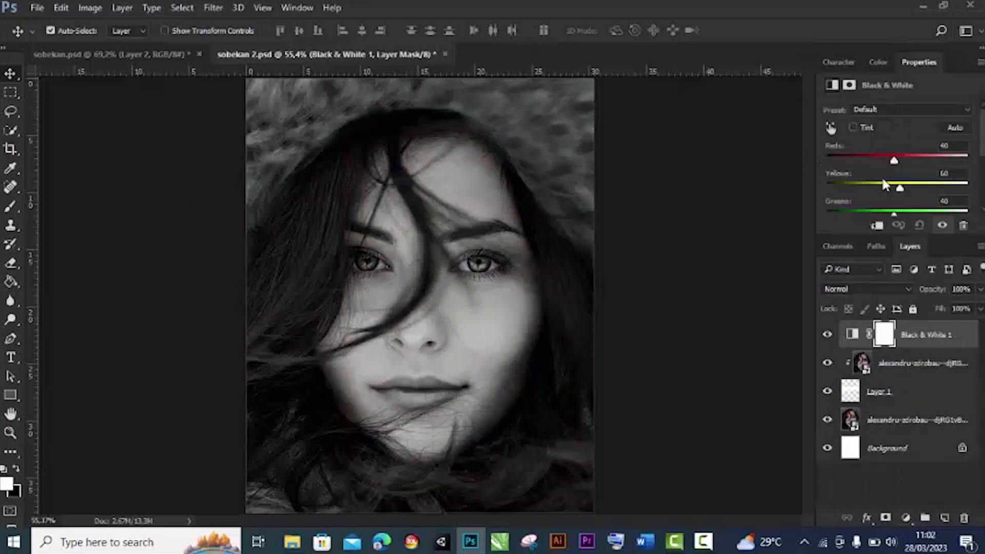
left_click_drag(894, 161, 892, 190)
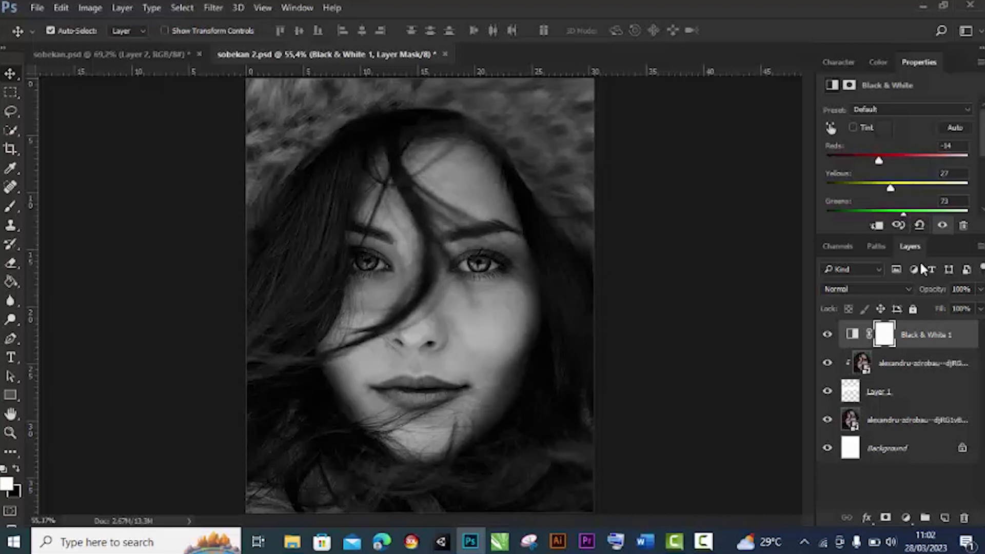
- Clip the Black & White adjustment to the torn eye strip and add an empty clipped layer above it
right_click(906, 336)
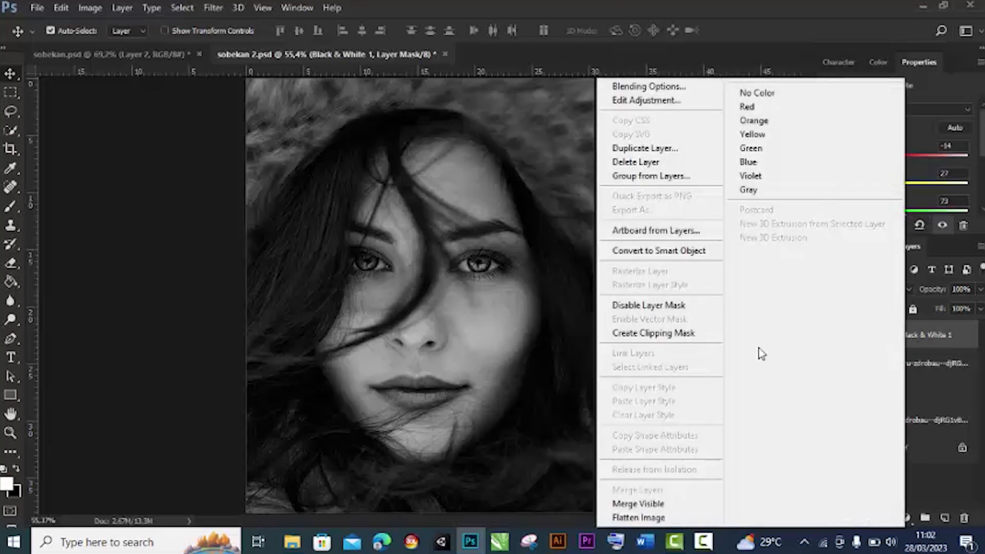
left_click(670, 334)
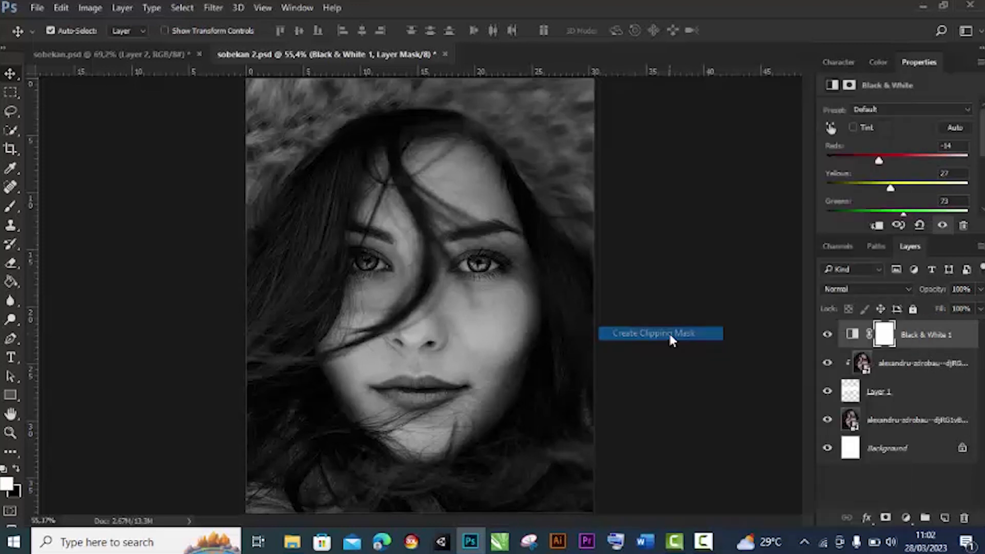
left_click(944, 518)
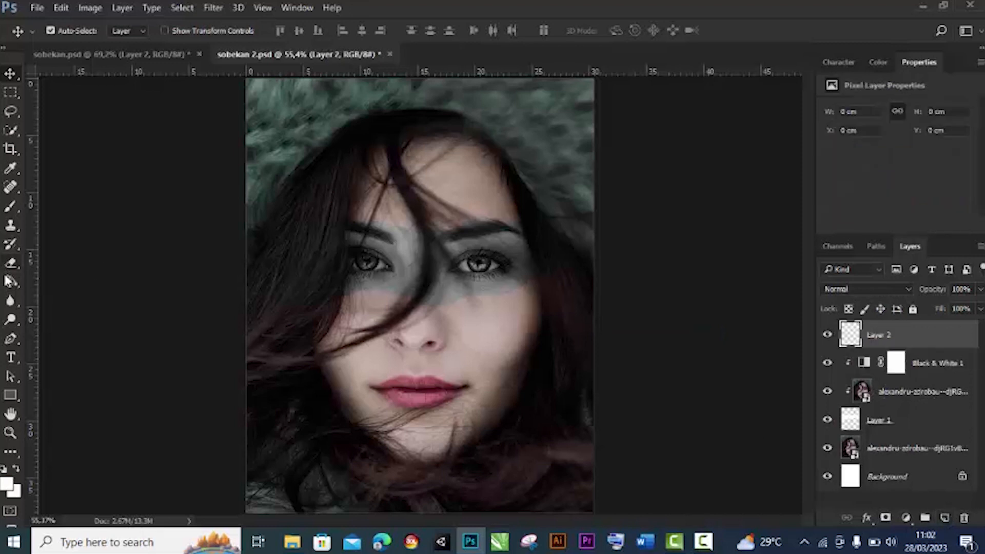
right_click(880, 338)
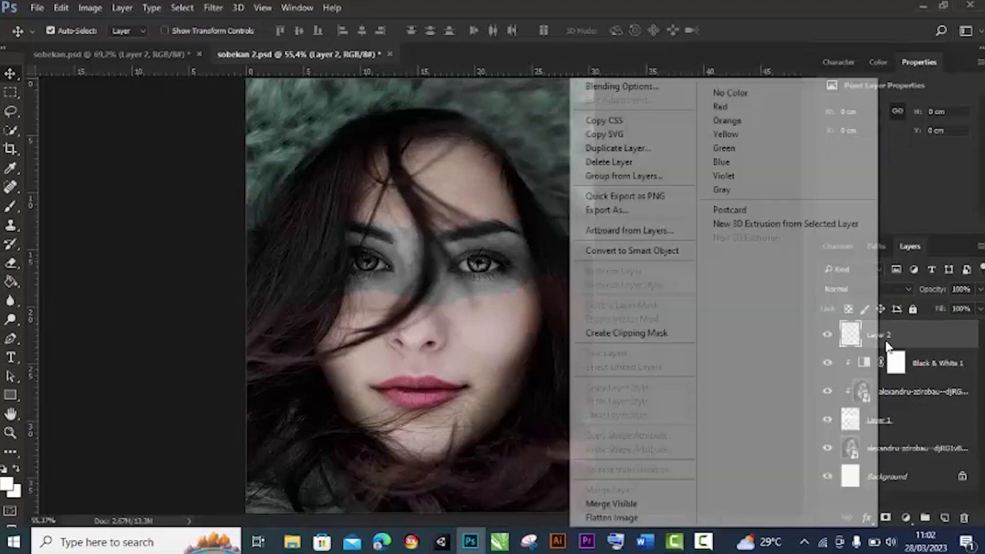
left_click(621, 334)
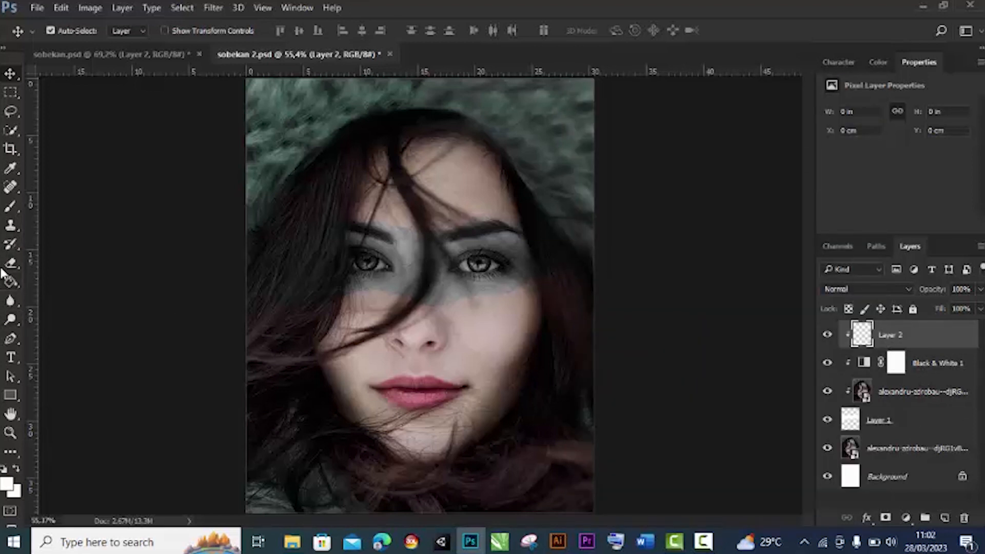
- Stamp white torn-paper edges with the 1000 px brush along the eye strip's lower and upper borders on Layer 2, spanning the canvas width
left_click(11, 206)
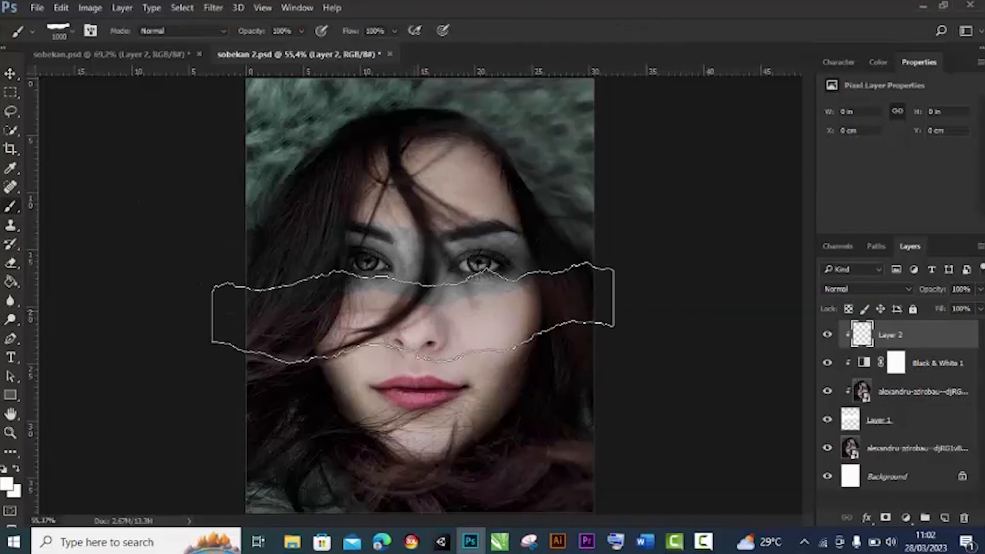
left_click(412, 314)
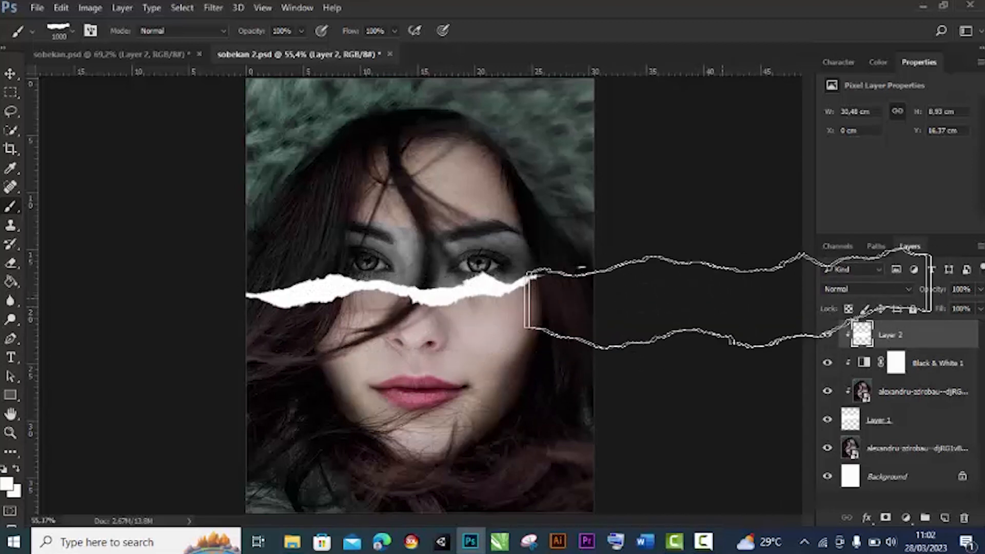
left_click(752, 297)
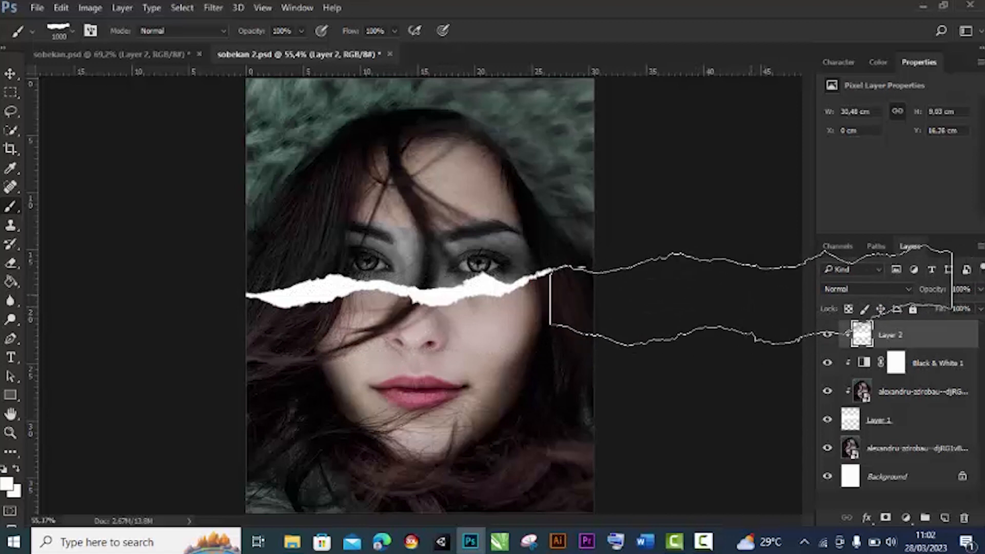
left_click(765, 296)
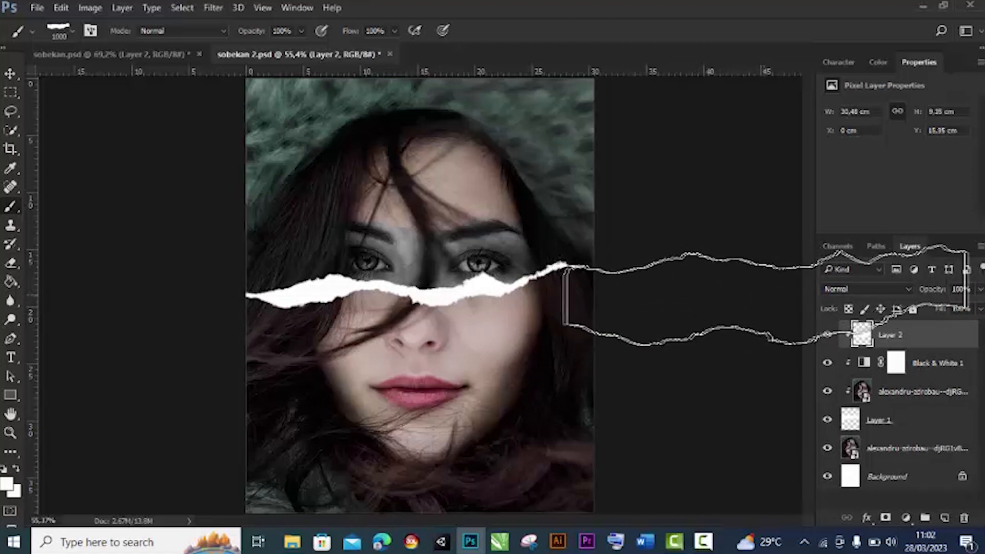
left_click(768, 291)
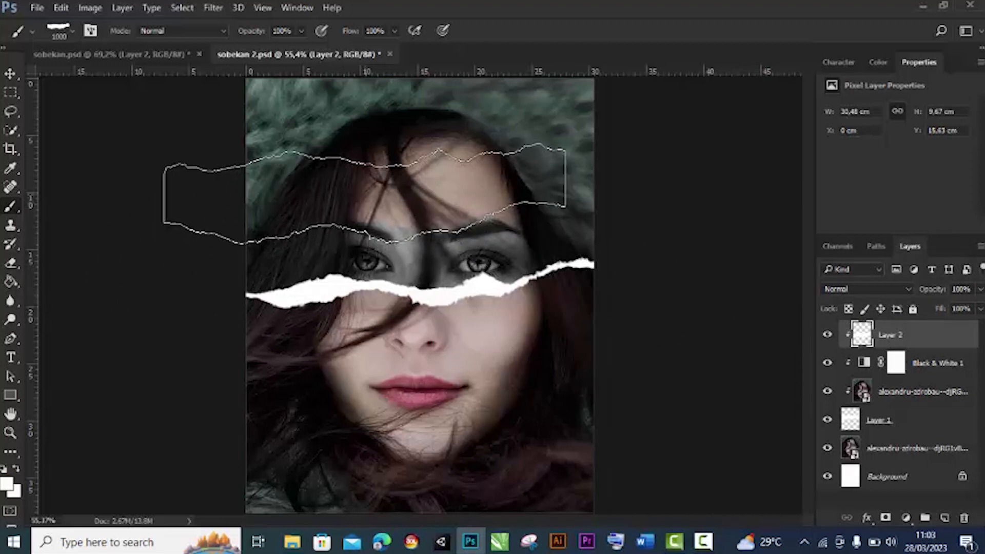
left_click(365, 202)
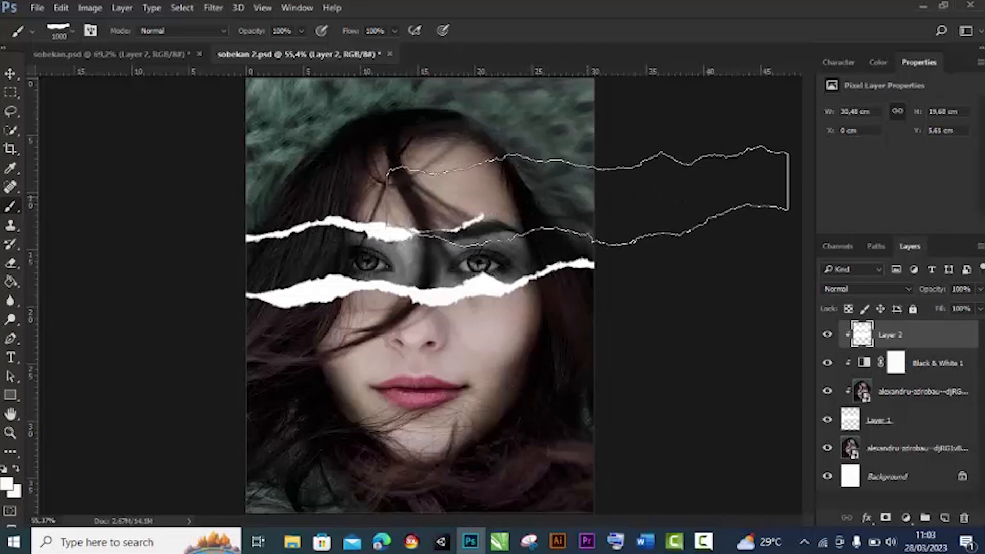
left_click(570, 187)
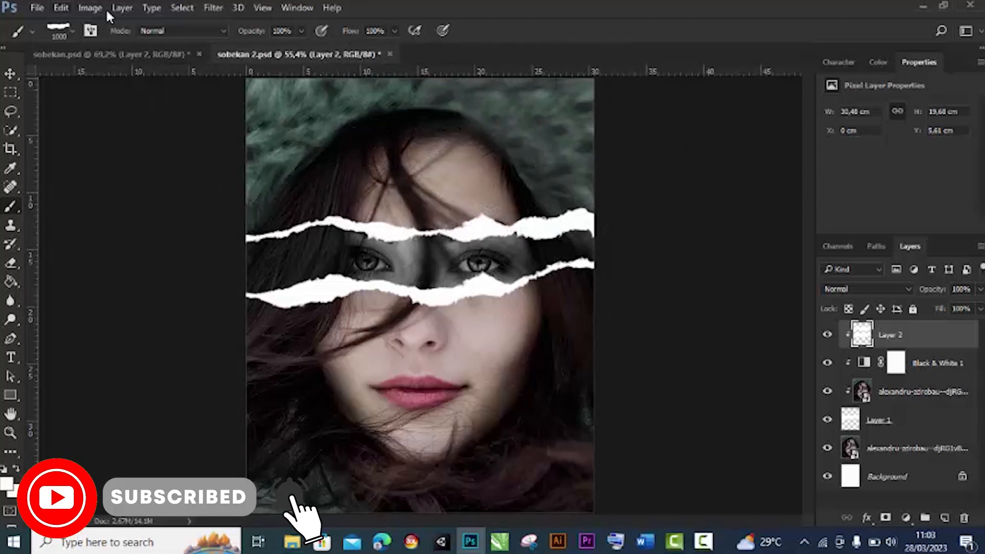
- Apply a black Outer Glow to the torn edges on Layer 2 with 51% opacity, 9% noise, 3% spread and 16 px size
left_click(9, 74)
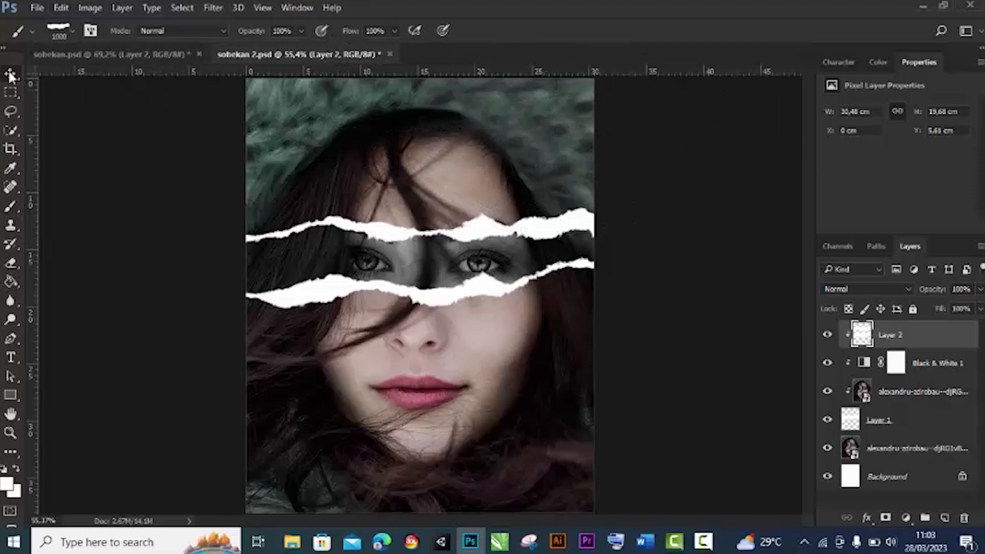
left_click(874, 521)
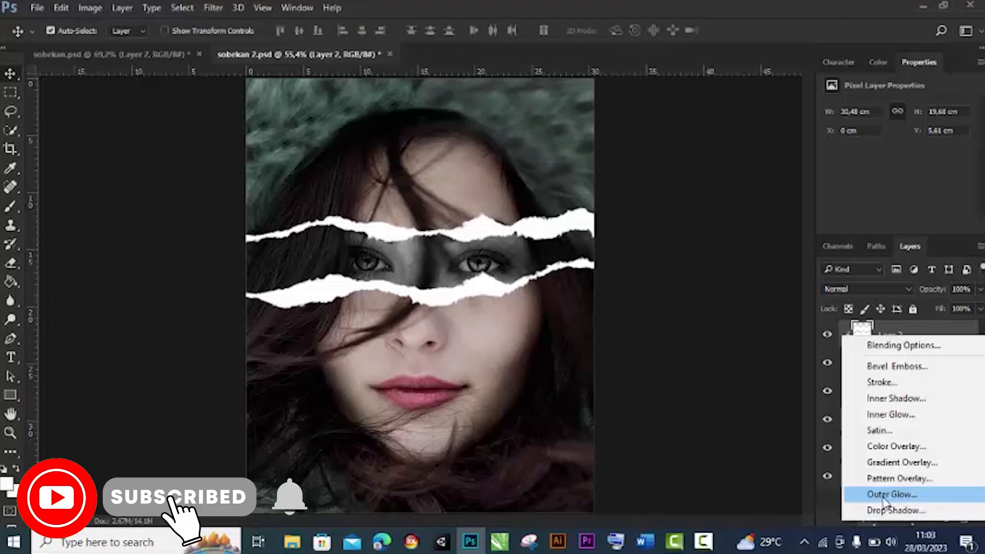
left_click(883, 498)
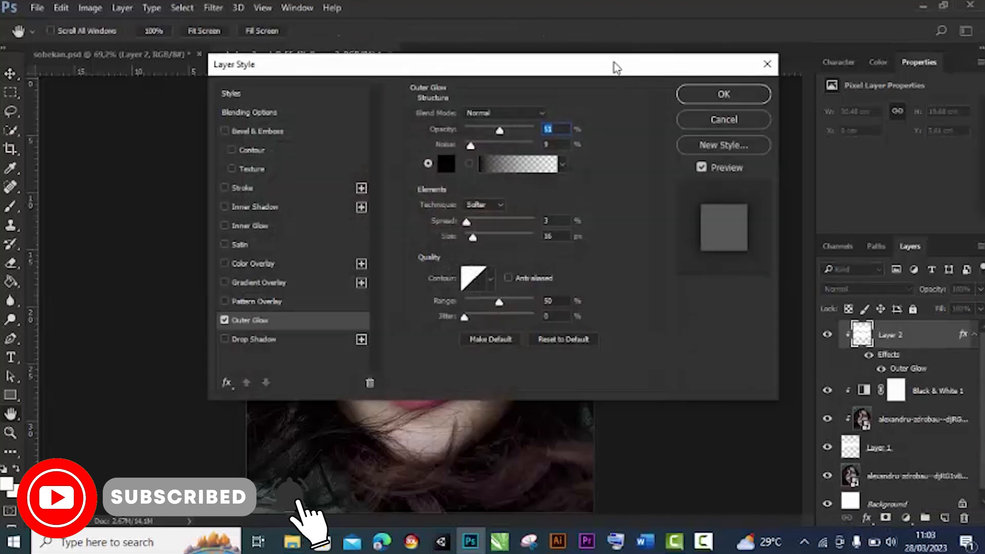
left_click_drag(616, 66, 910, 27)
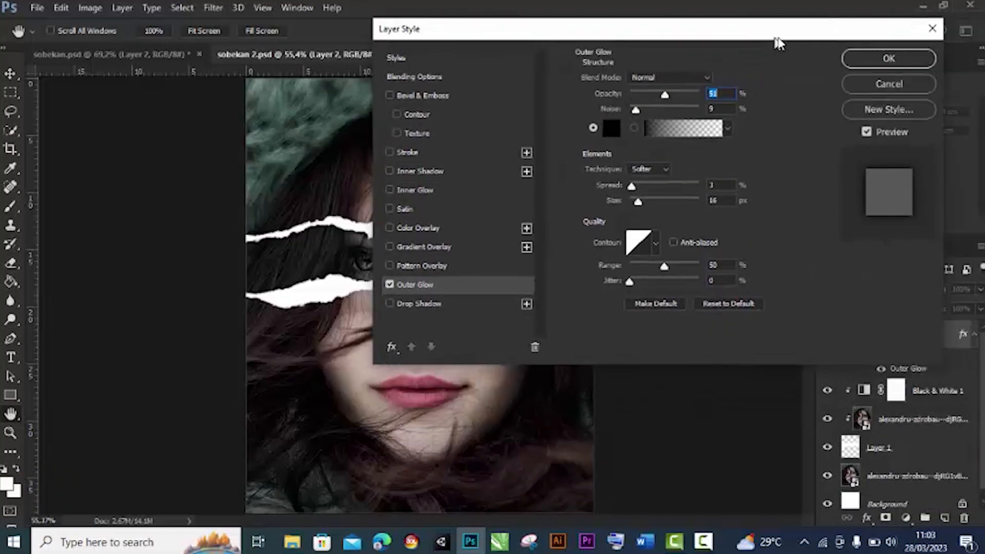
left_click(894, 58)
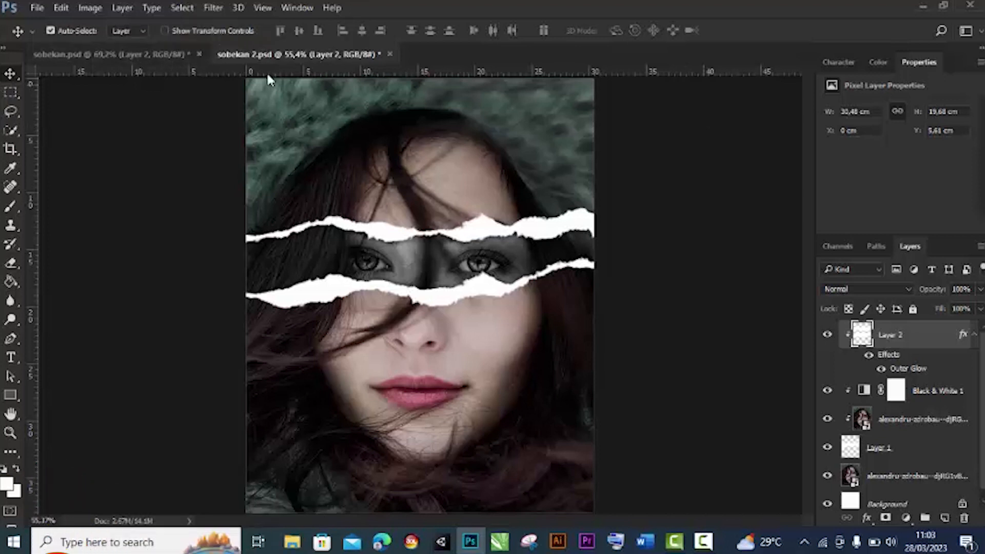
- Compare the torn-paper portraits in sobekan.psd and sobekan 2.psd, finishing on sobekan 2.psd
left_click(116, 54)
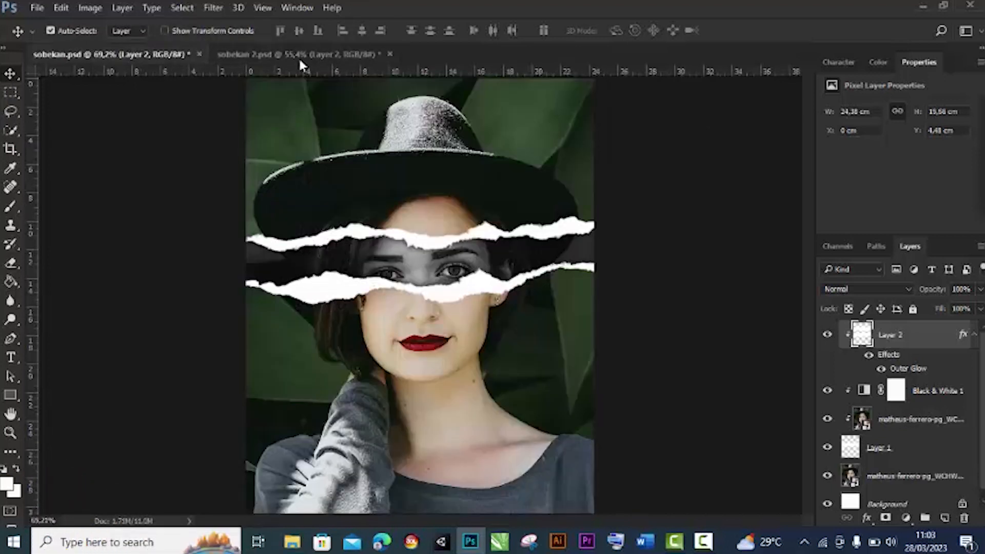
left_click(298, 57)
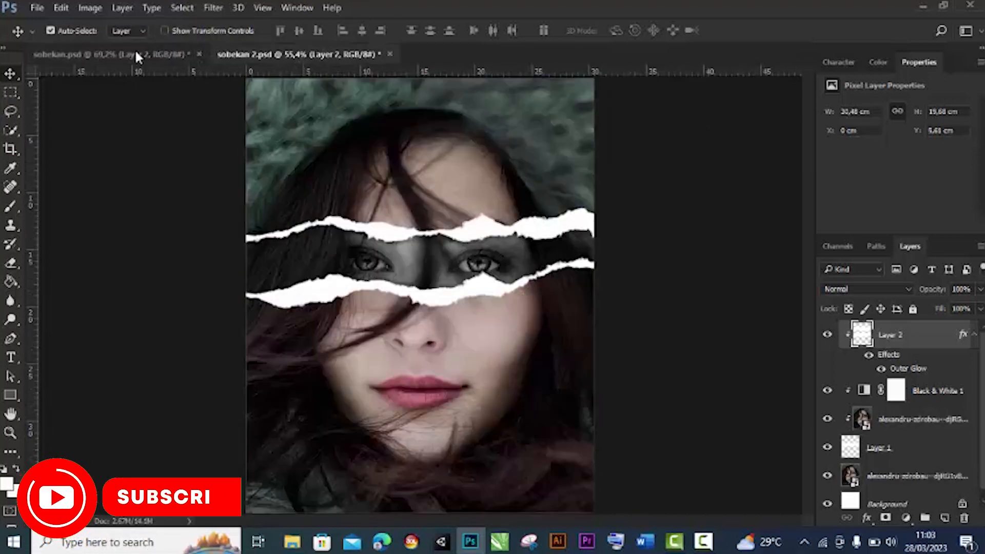
left_click(134, 53)
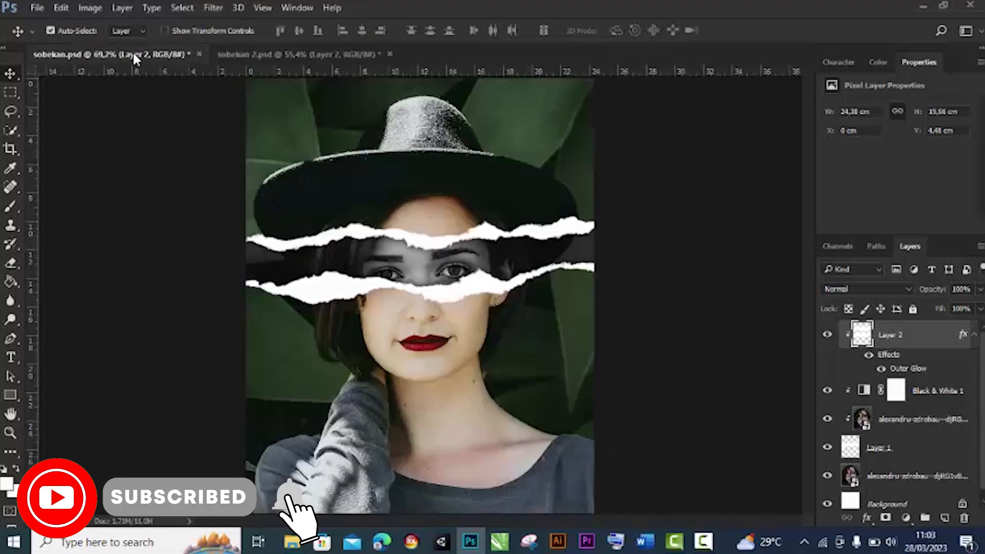
left_click(277, 55)
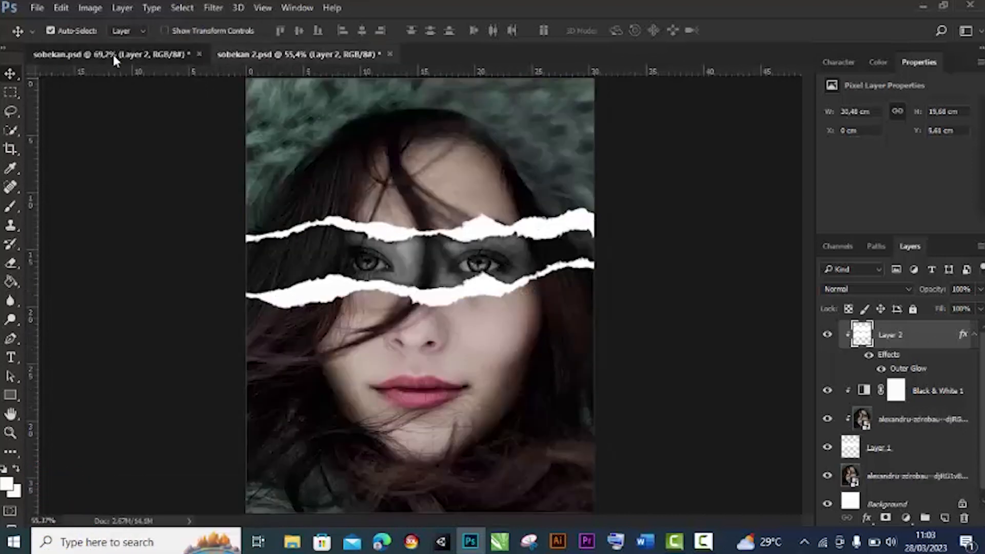
left_click(283, 54)
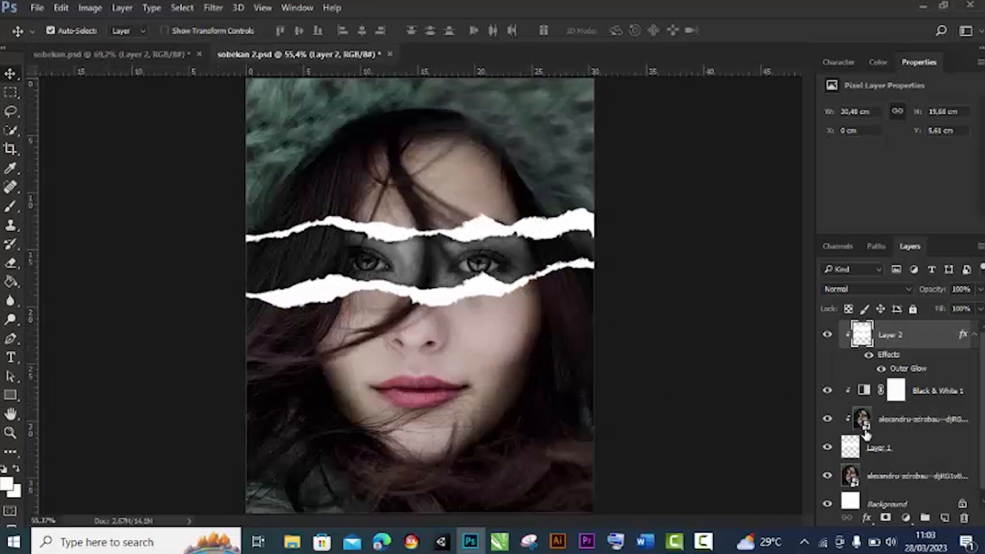